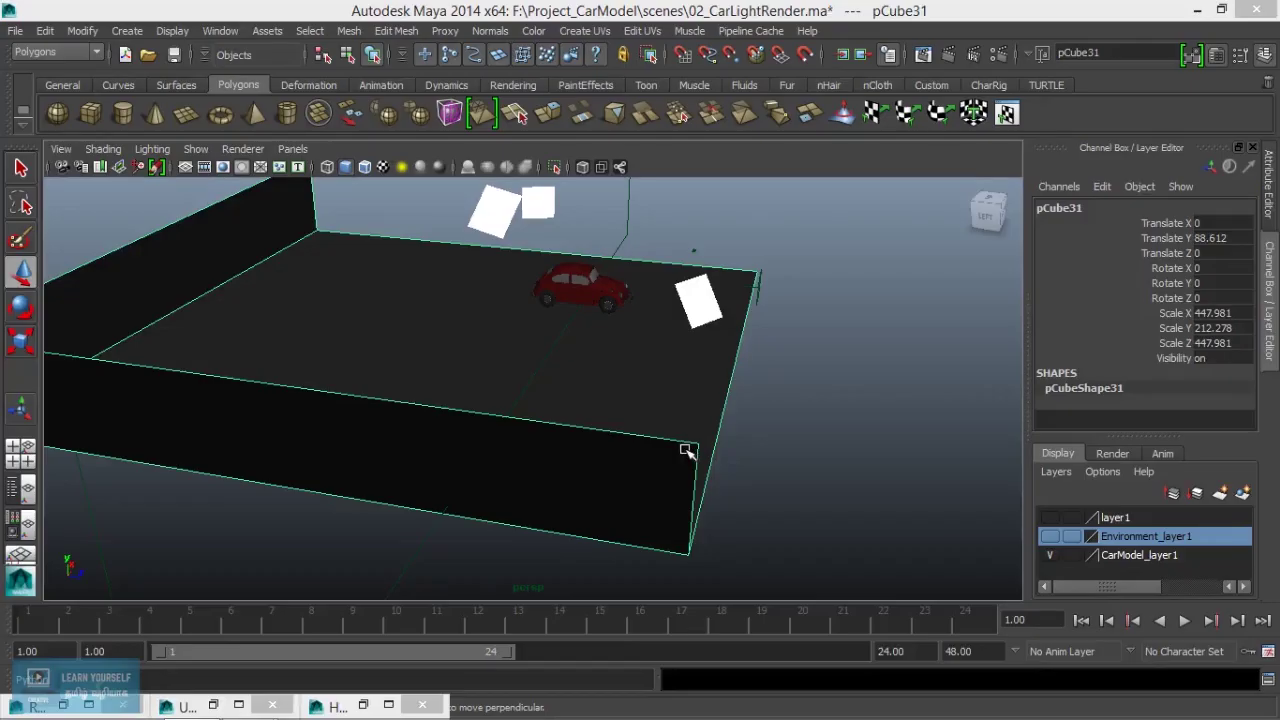
Step: Select the studio box's left and back inner wall faces
mouse_move(686, 451)
alt+mouse_down()
mouse_move(429, 446)
mouse_move(394, 367)
mouse_move(383, 380)
mouse_move(529, 443)
mouse_move(534, 380)
mouse_move(668, 358)
alt+mouse_up()
mouse_move(417, 437)
alt+mouse_down()
mouse_move(426, 457)
mouse_move(269, 477)
mouse_move(330, 517)
alt+mouse_up()
alt+right_drag(330, 517, 529, 400)
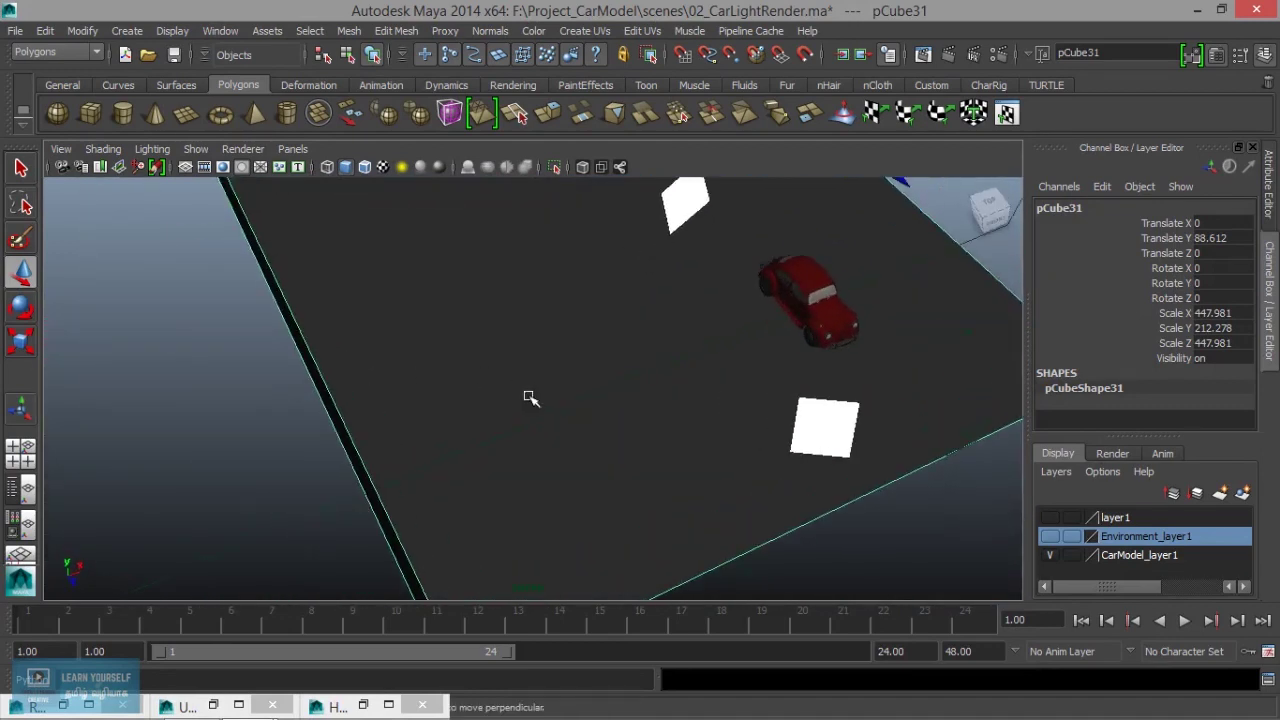
alt+middle_drag(529, 400, 610, 489)
mouse_move(497, 366)
alt+mouse_down()
mouse_move(391, 340)
mouse_move(560, 429)
mouse_move(510, 342)
alt+mouse_up()
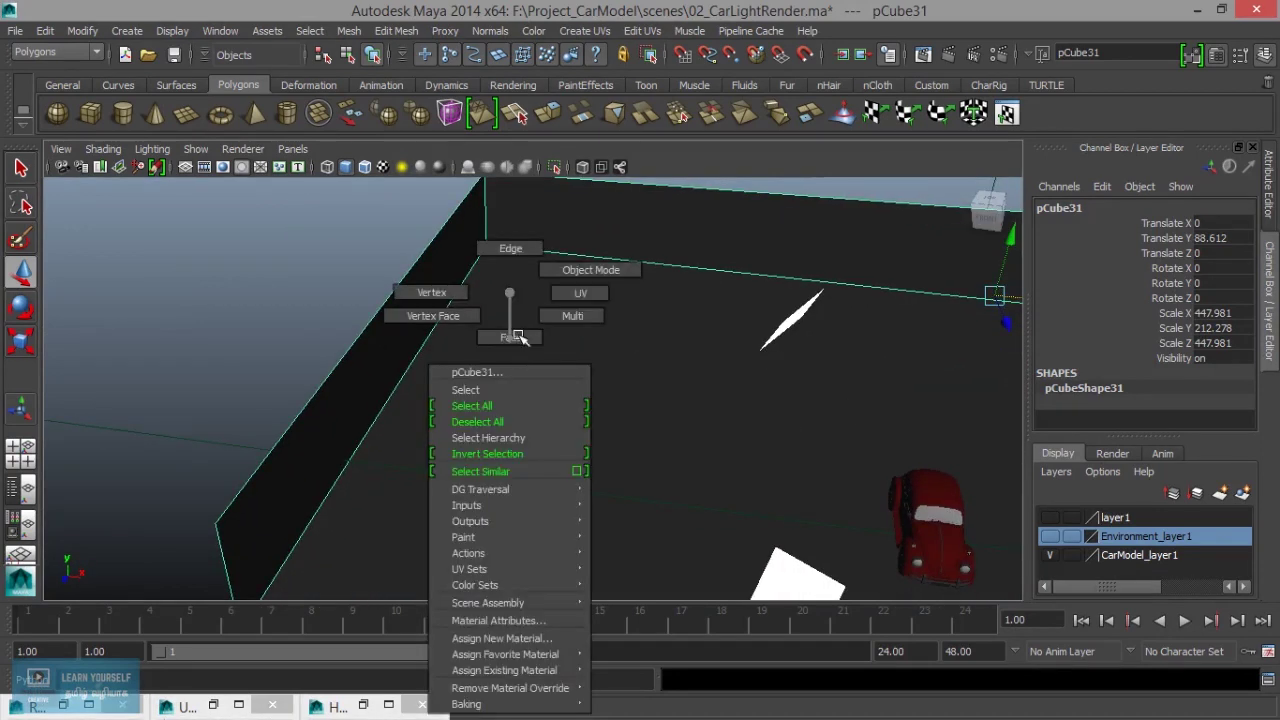
right_drag(510, 342, 512, 298)
click(443, 346)
click(530, 262)
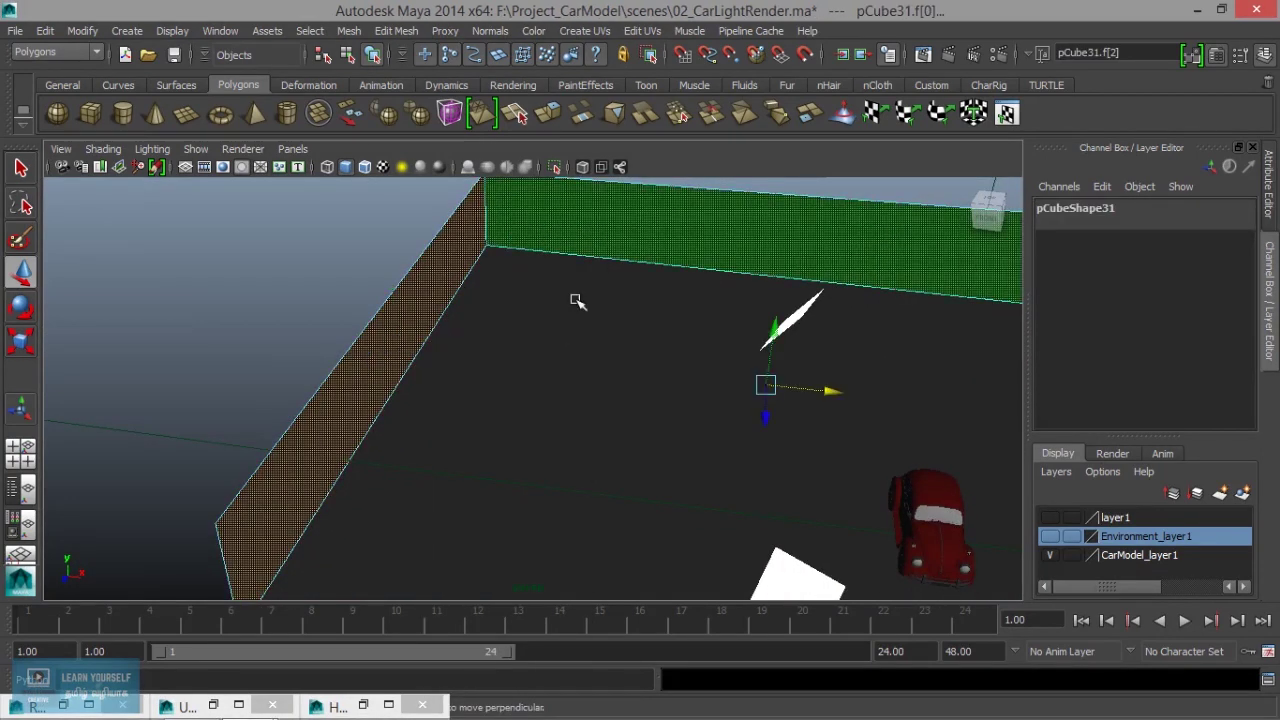
Step: Duplicate the two wall faces into a separate piece and select the duplicated wall object
click(396, 30)
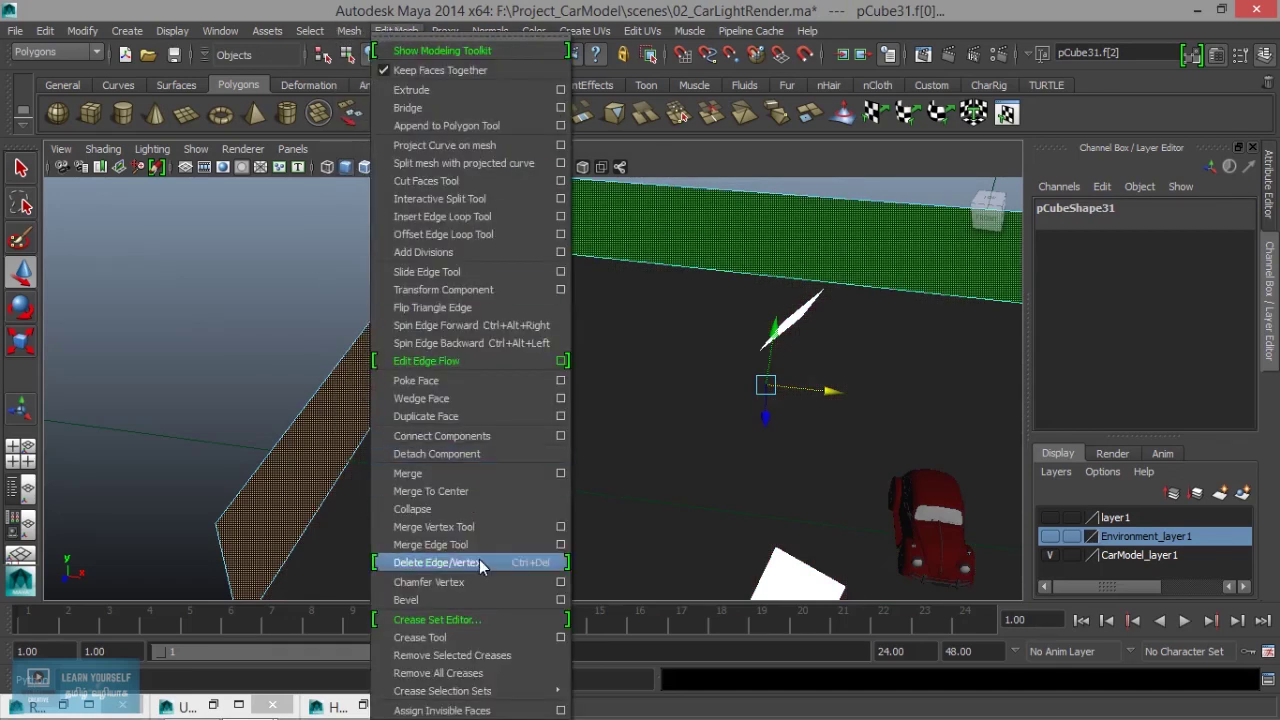
click(457, 414)
alt+drag(790, 346, 669, 382)
alt+drag(818, 368, 808, 363)
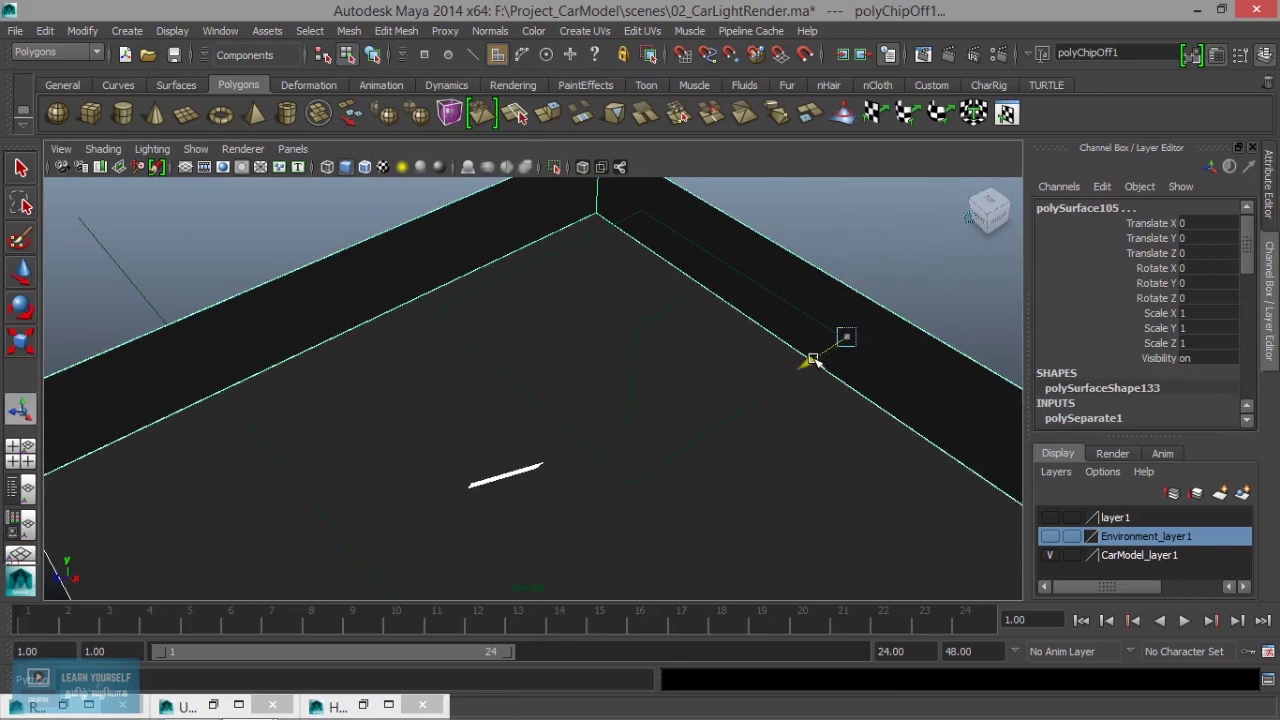
mouse_move(523, 420)
alt+mouse_down()
mouse_move(647, 394)
mouse_move(586, 400)
mouse_move(509, 374)
alt+mouse_up()
right_drag(509, 374, 580, 277)
click(466, 251)
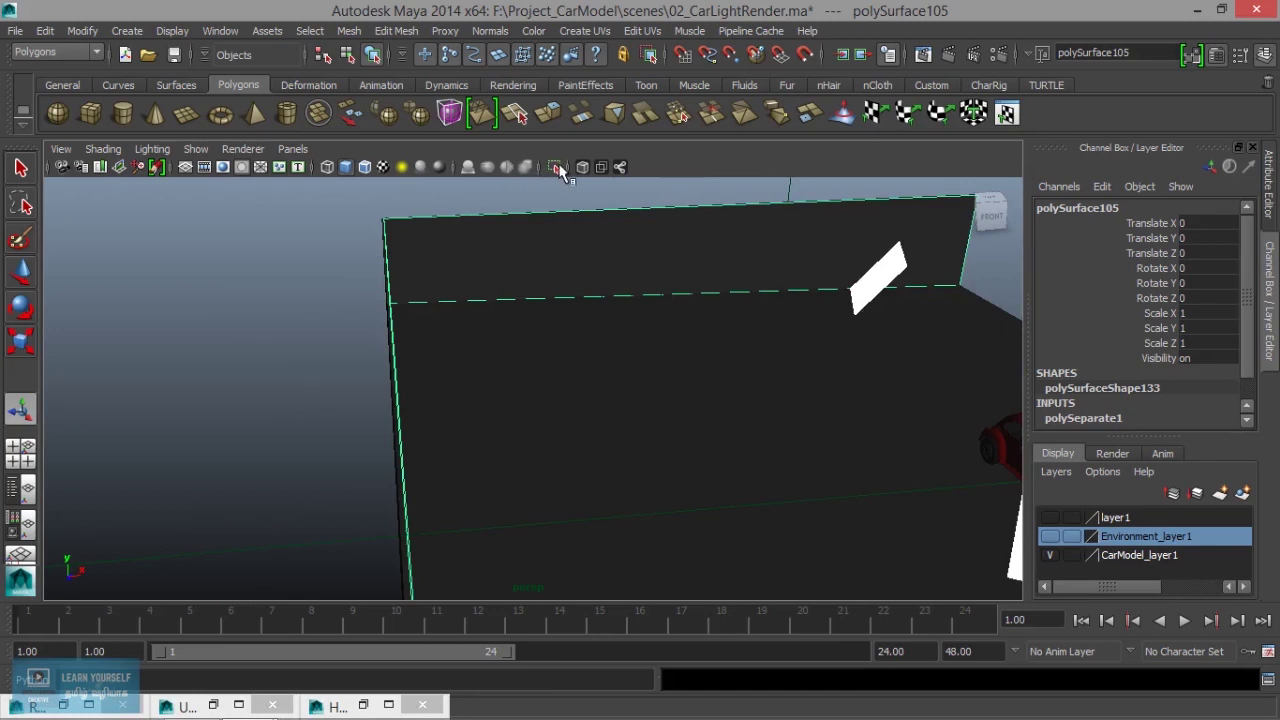
Step: Isolate the duplicated L-shaped wall so only it shows in the viewport
scroll(560, 176, down, 2)
scroll(535, 320, down, 2)
alt+drag(535, 320, 314, 337)
alt+right_drag(314, 337, 571, 494)
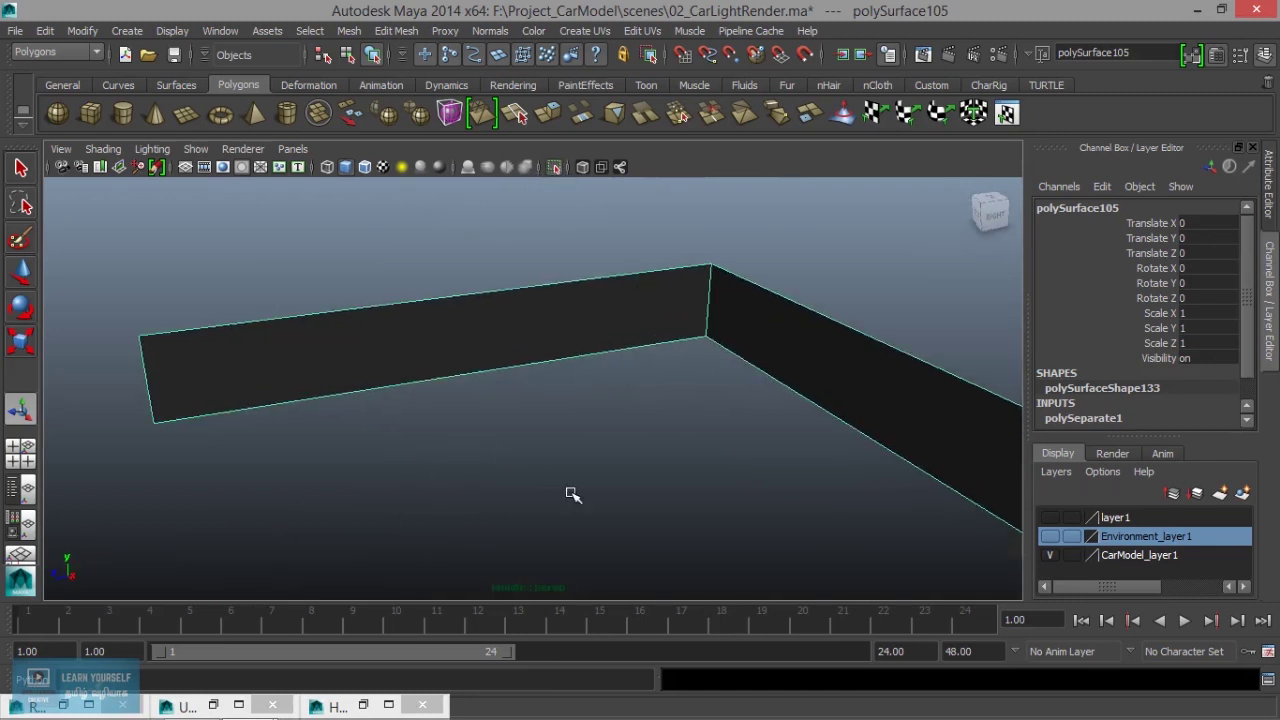
alt+drag(571, 494, 651, 457)
Step: Open the Insert Edge Loop Tool options with settings reset to defaults
click(414, 31)
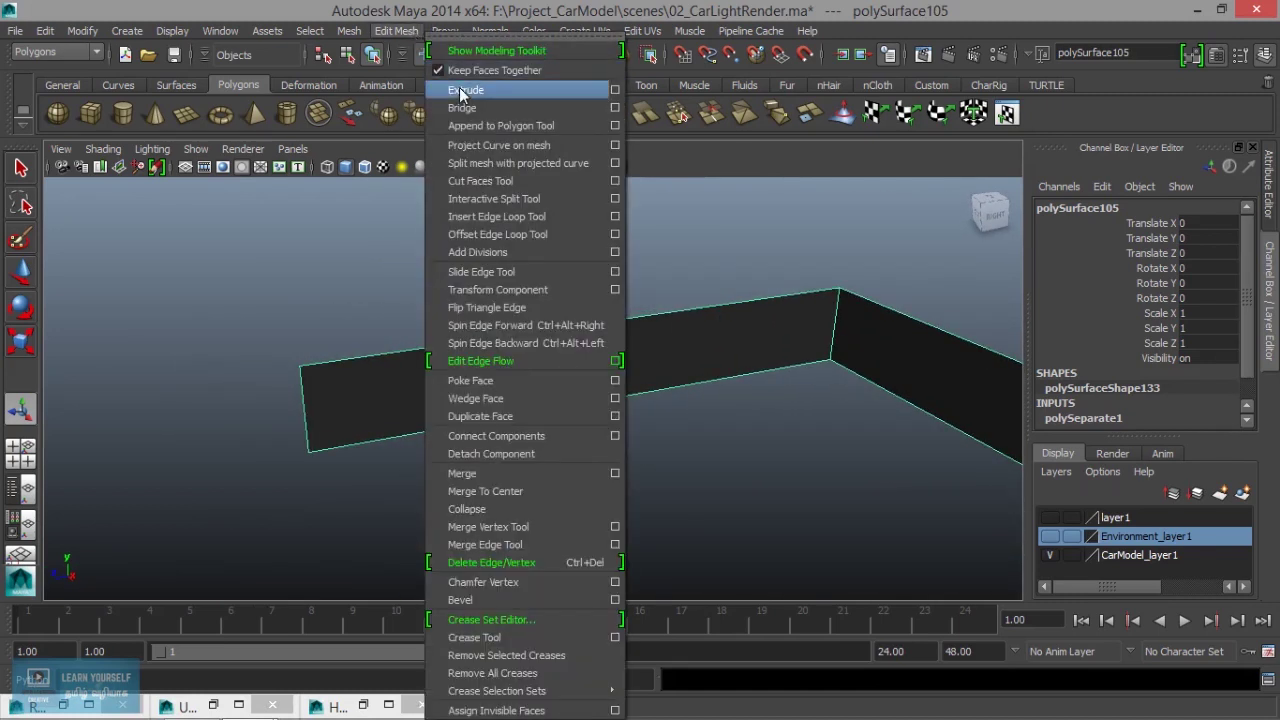
click(615, 217)
click(301, 170)
click(256, 303)
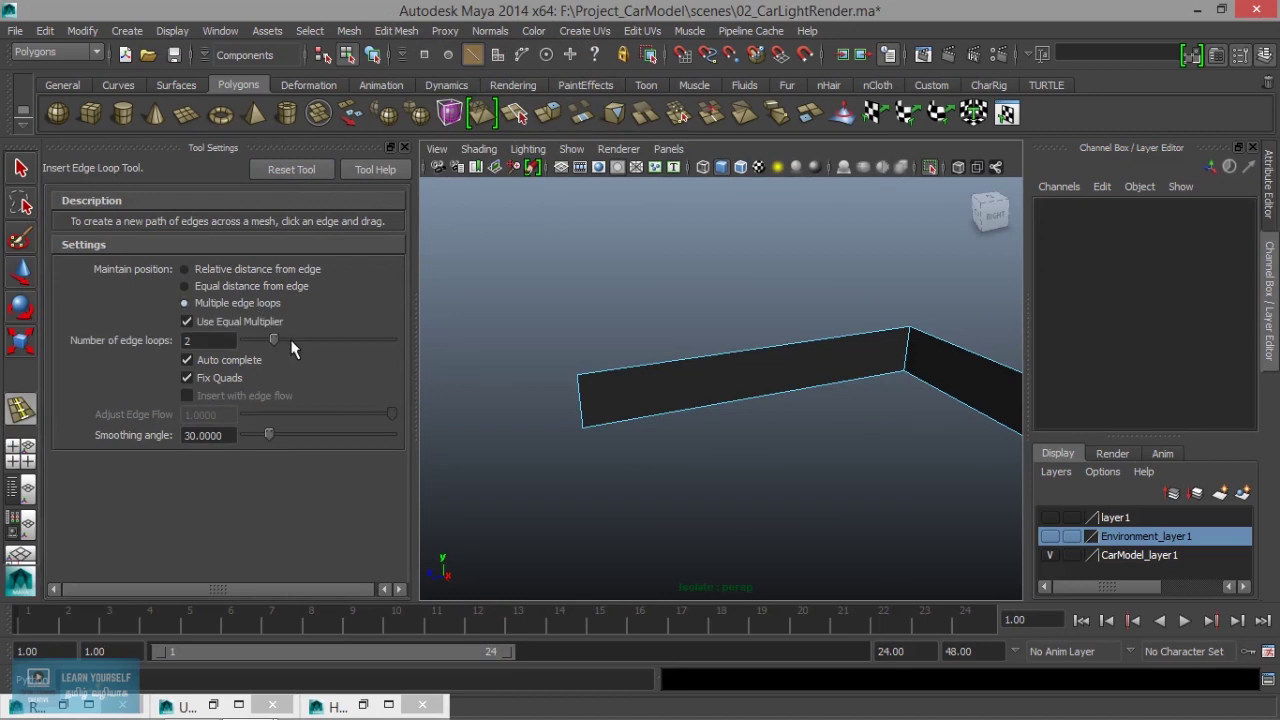
click(277, 270)
Step: Undo trial single loops, then insert two evenly spaced horizontal edge loops across the wall
mouse_move(654, 457)
alt+mouse_down()
mouse_move(677, 434)
mouse_move(849, 440)
alt+mouse_up()
mouse_move(565, 440)
alt+mouse_down()
mouse_move(280, 388)
mouse_move(482, 393)
mouse_move(829, 477)
mouse_move(770, 433)
mouse_move(663, 416)
alt+mouse_up()
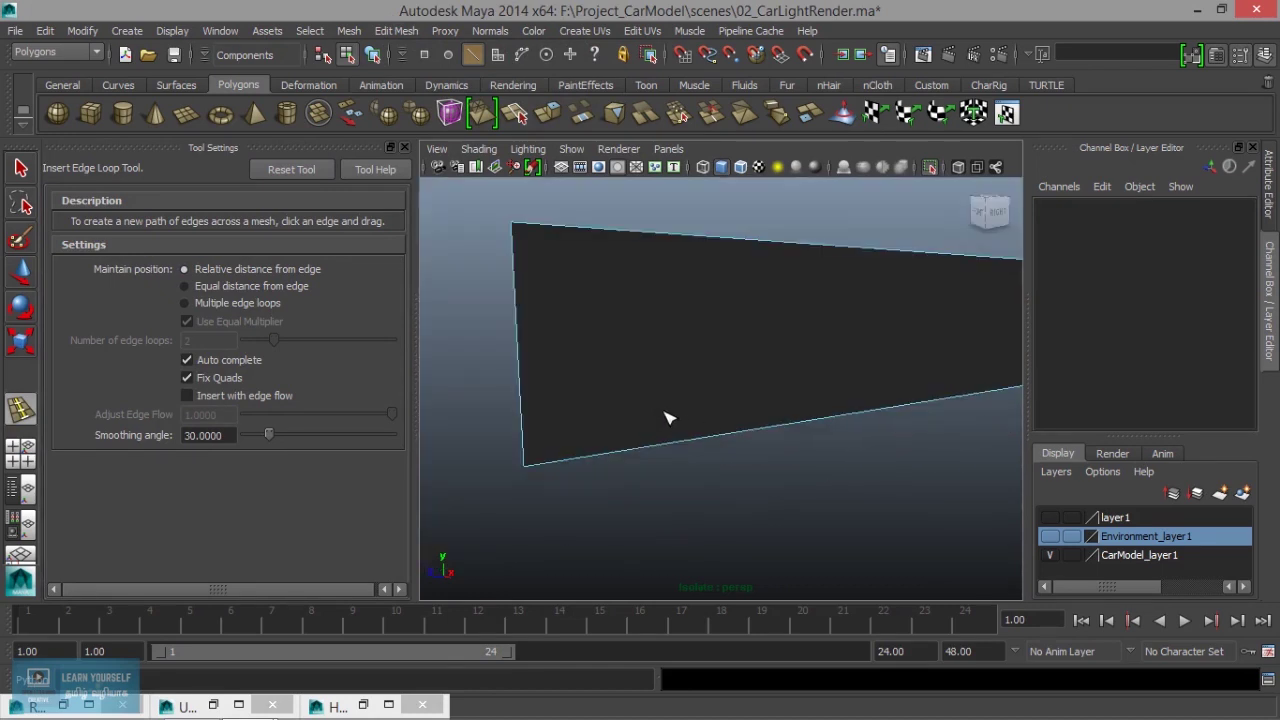
drag(521, 334, 521, 342)
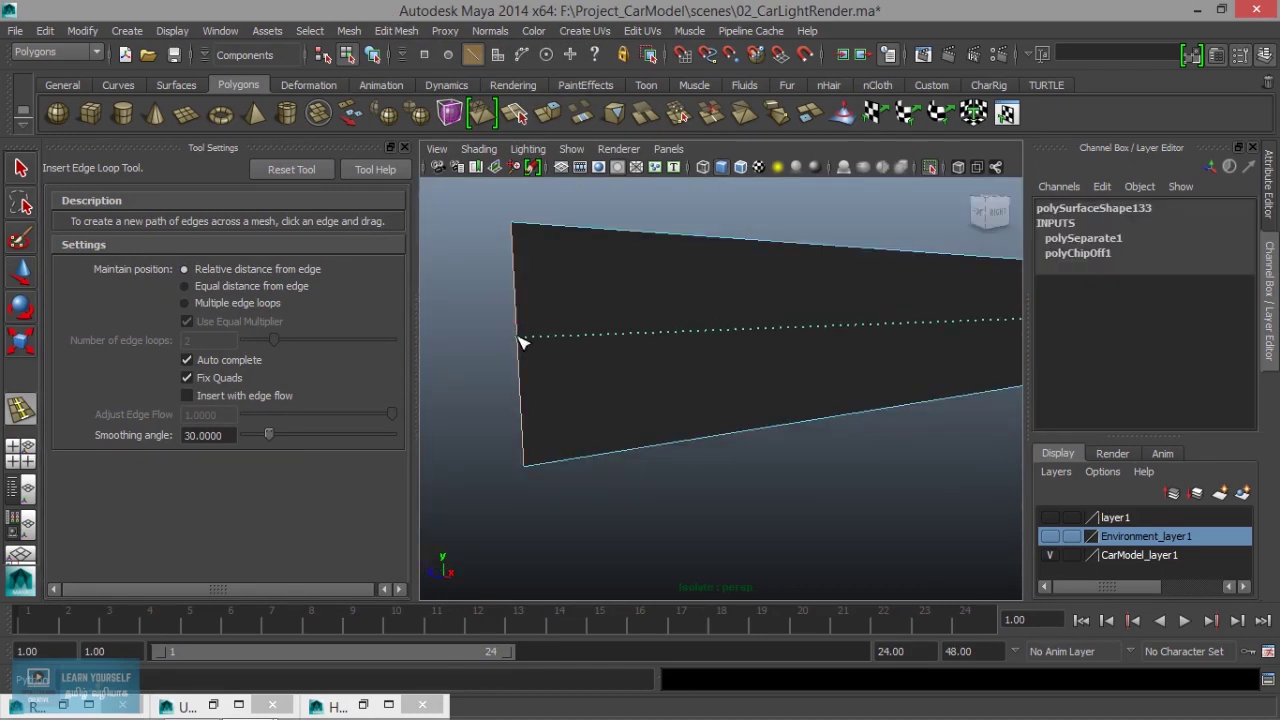
drag(521, 342, 522, 343)
alt+right_drag(528, 363, 573, 427)
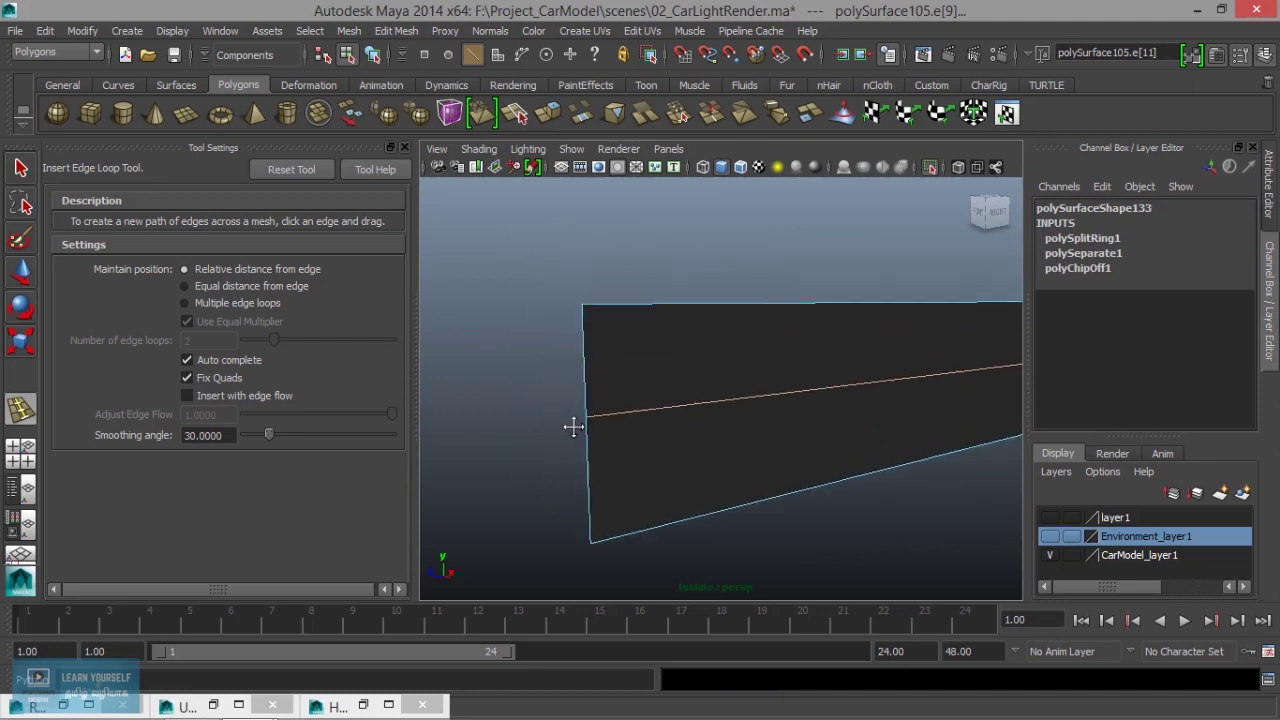
alt+middle_drag(573, 427, 600, 413)
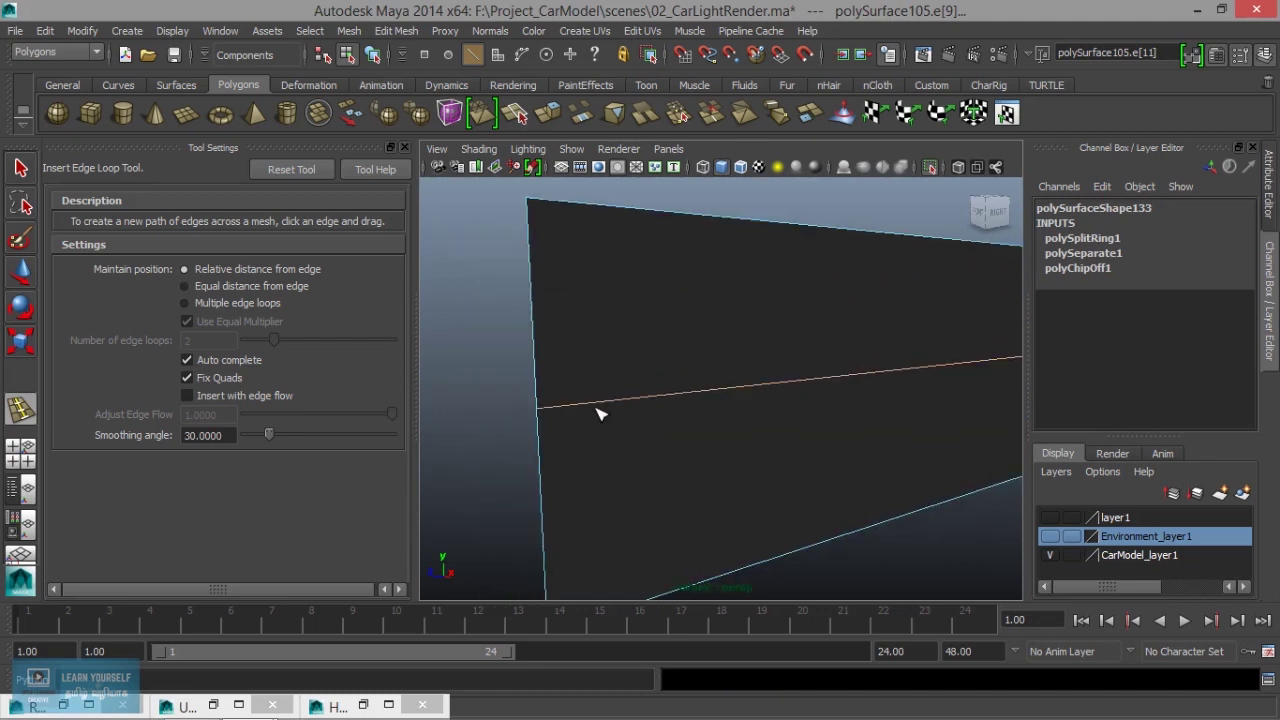
key(ctrl+z)
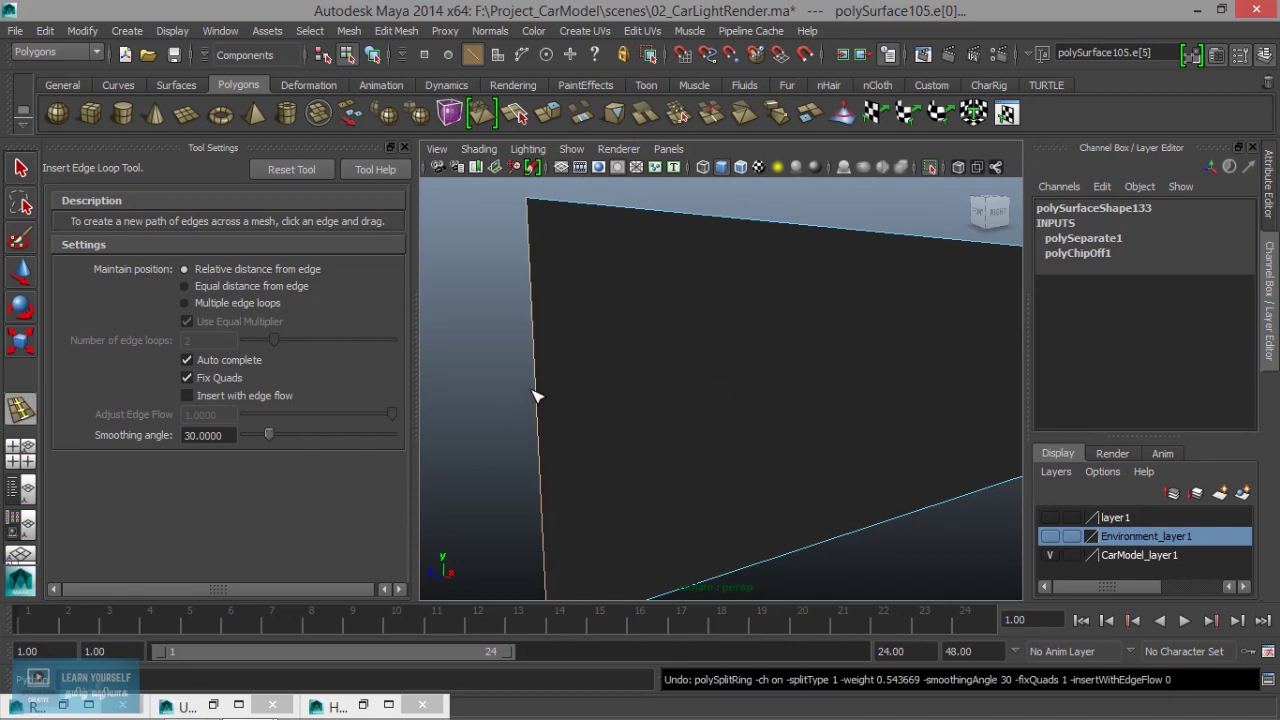
drag(538, 377, 539, 419)
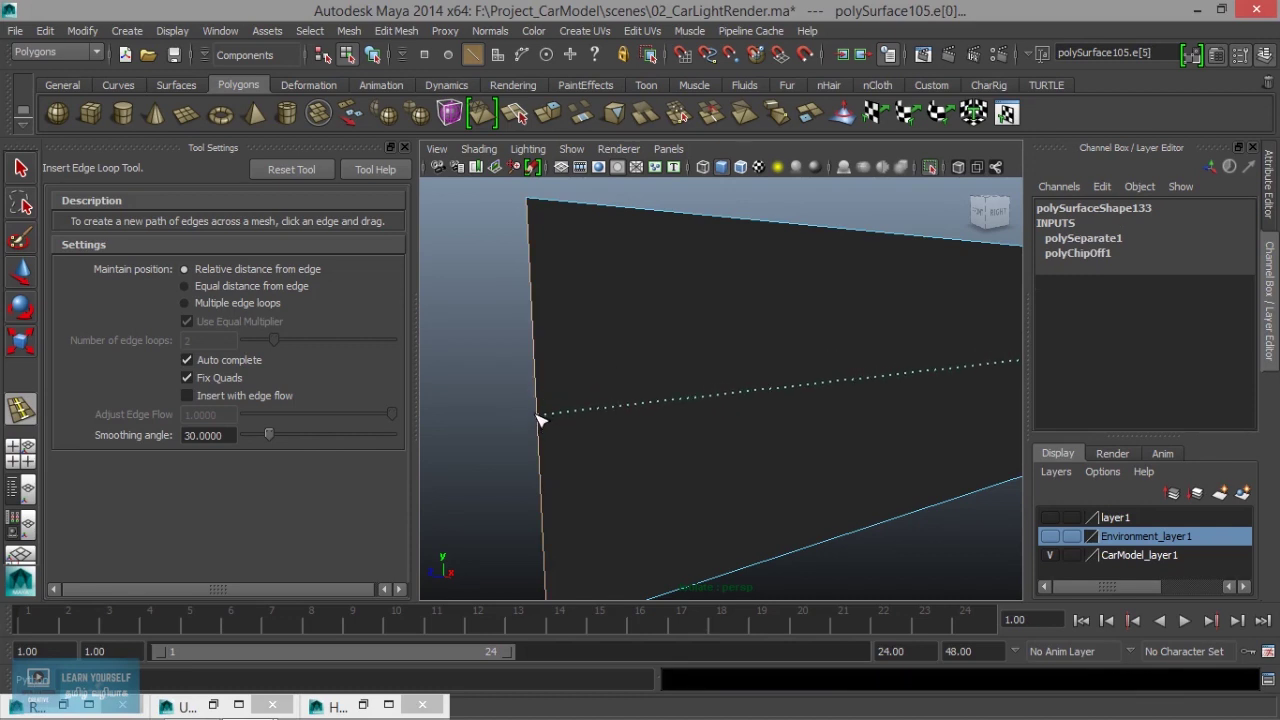
key(ctrl+z)
click(210, 304)
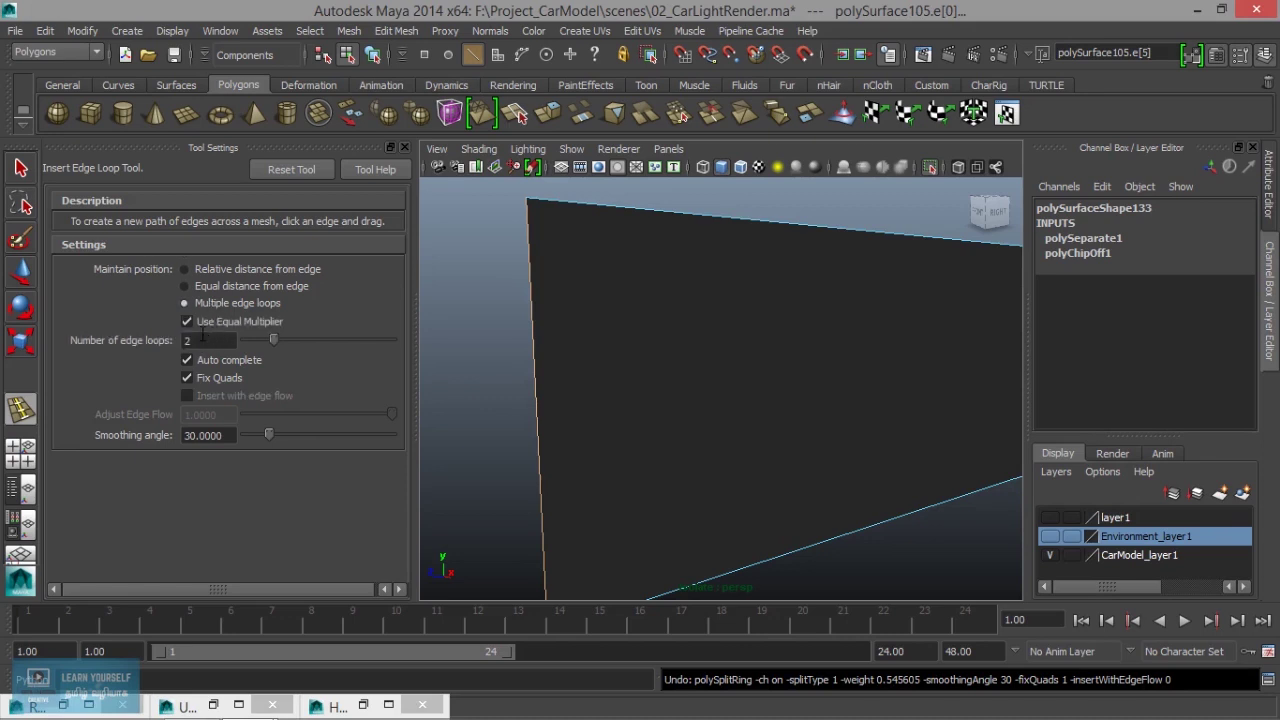
drag(537, 375, 548, 393)
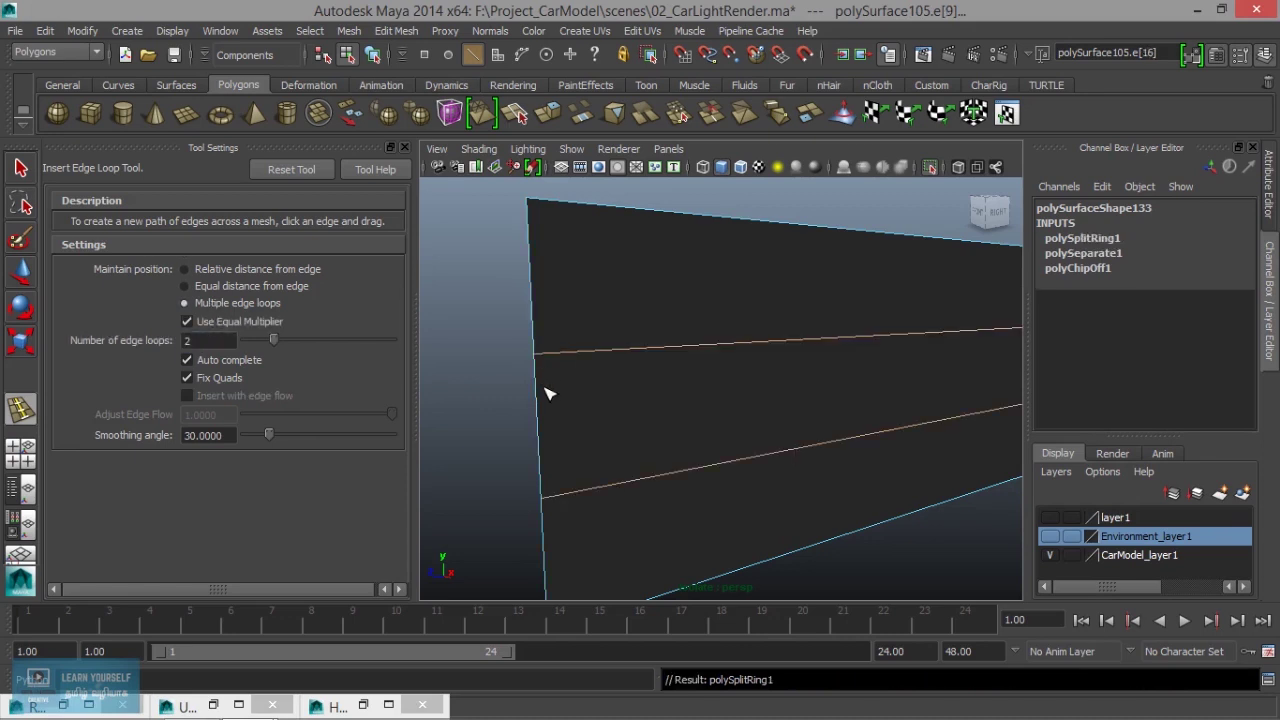
Step: Scale the two horizontal edge loops together vertically into a thin band along the wall
key(q)
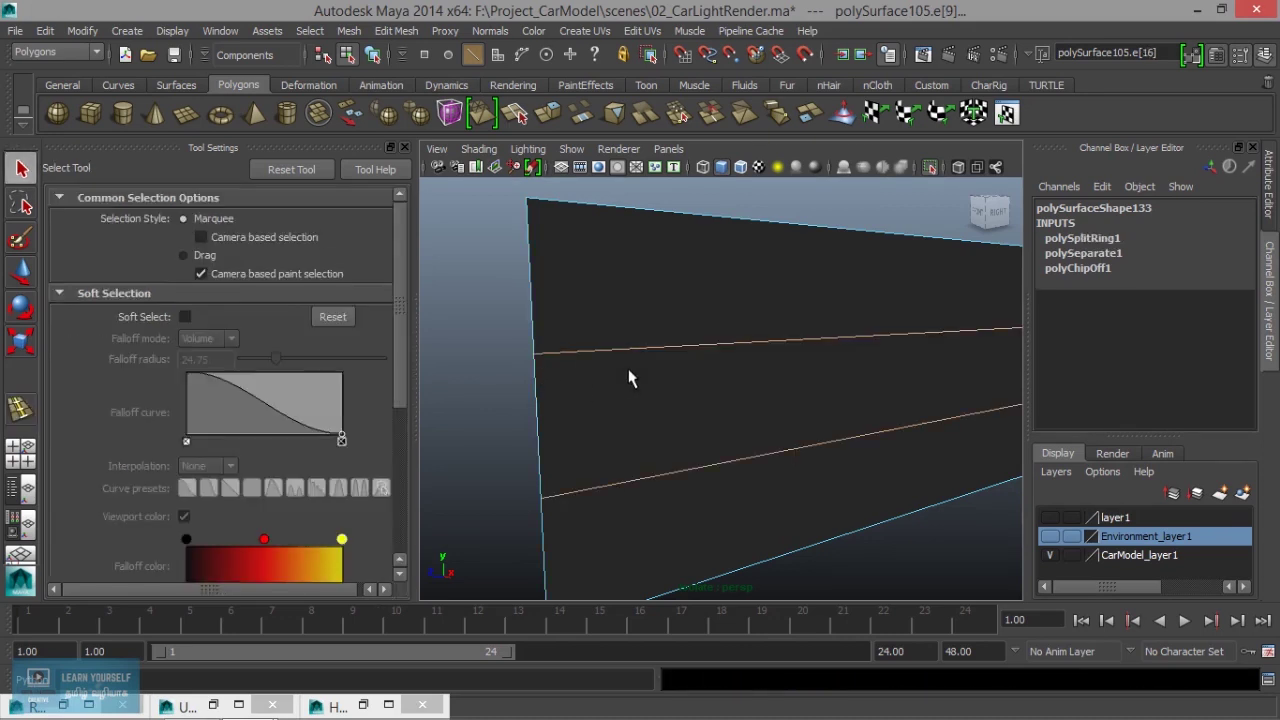
key(r)
scroll(630, 374, down, 5)
alt+drag(706, 413, 757, 460)
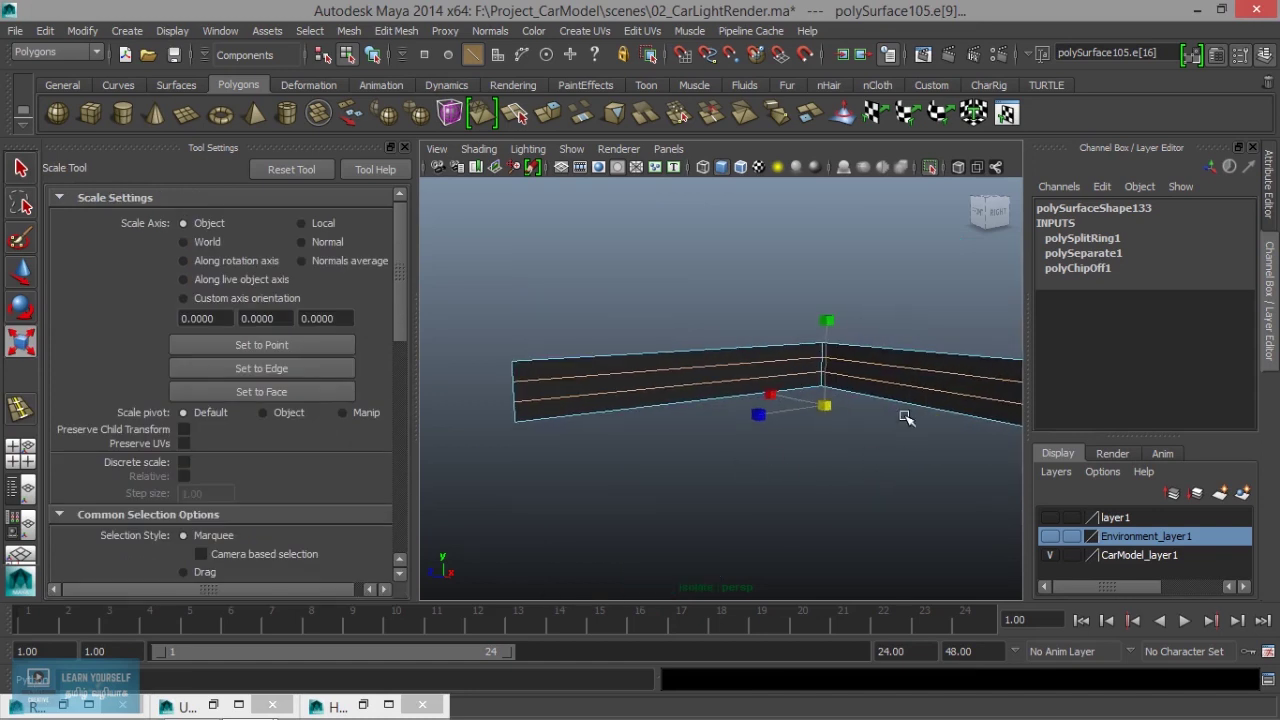
drag(829, 322, 828, 358)
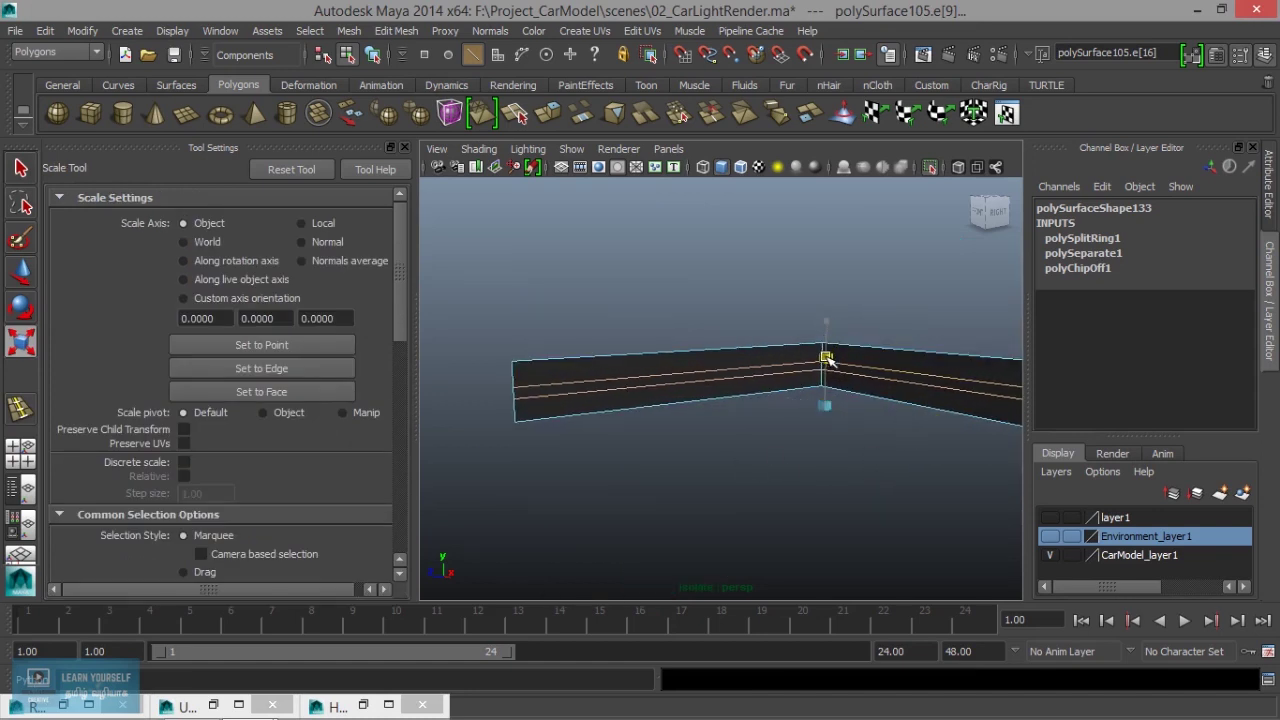
click(806, 397)
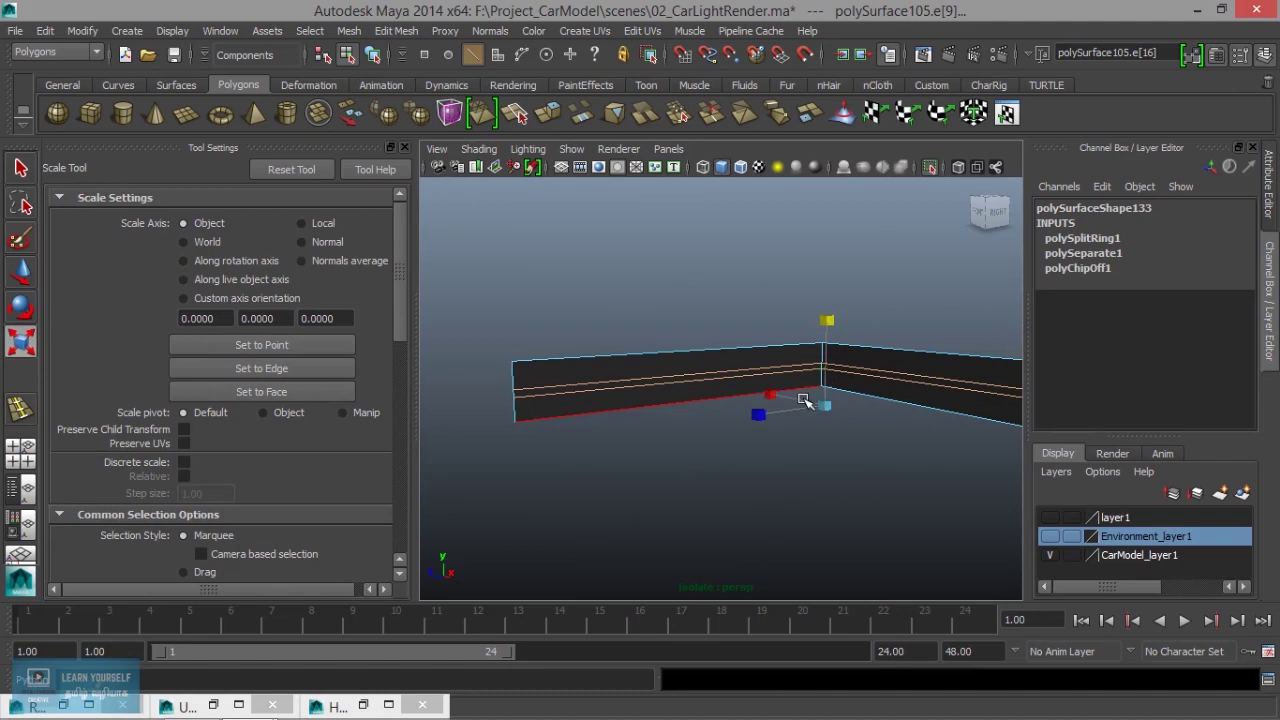
scroll(806, 400, up, 2)
scroll(812, 408, up, 2)
mouse_move(814, 412)
alt+mouse_down()
mouse_move(737, 406)
mouse_move(886, 423)
mouse_move(700, 466)
mouse_move(729, 400)
mouse_move(809, 394)
mouse_move(434, 423)
mouse_move(408, 458)
alt+mouse_up()
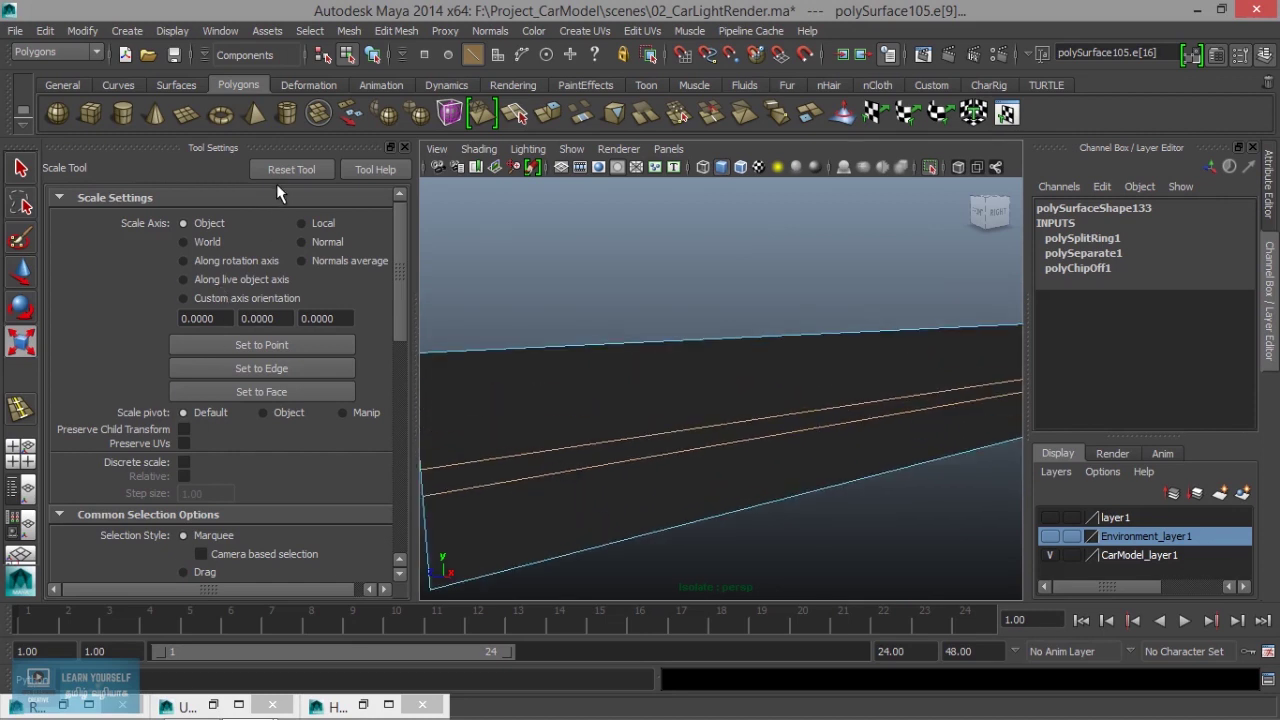
click(396, 30)
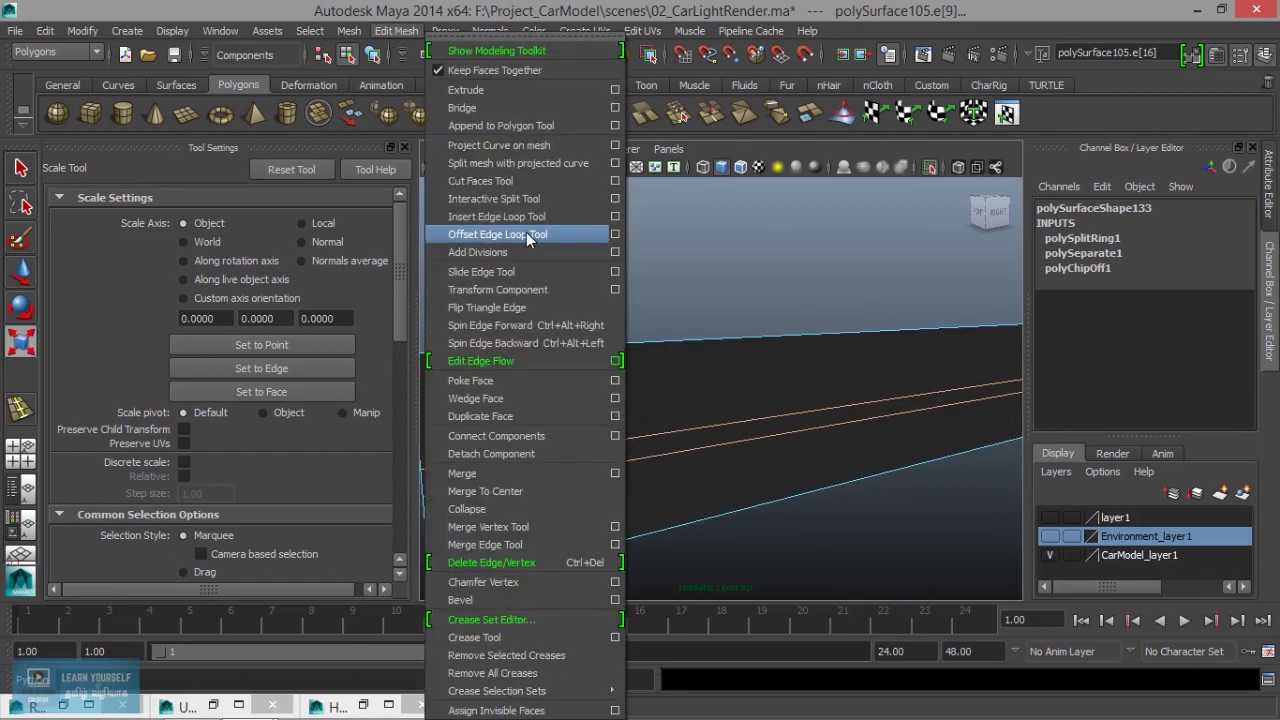
Step: Set the edge-loop count to 10 and insert ten vertical loops across the wall
click(615, 218)
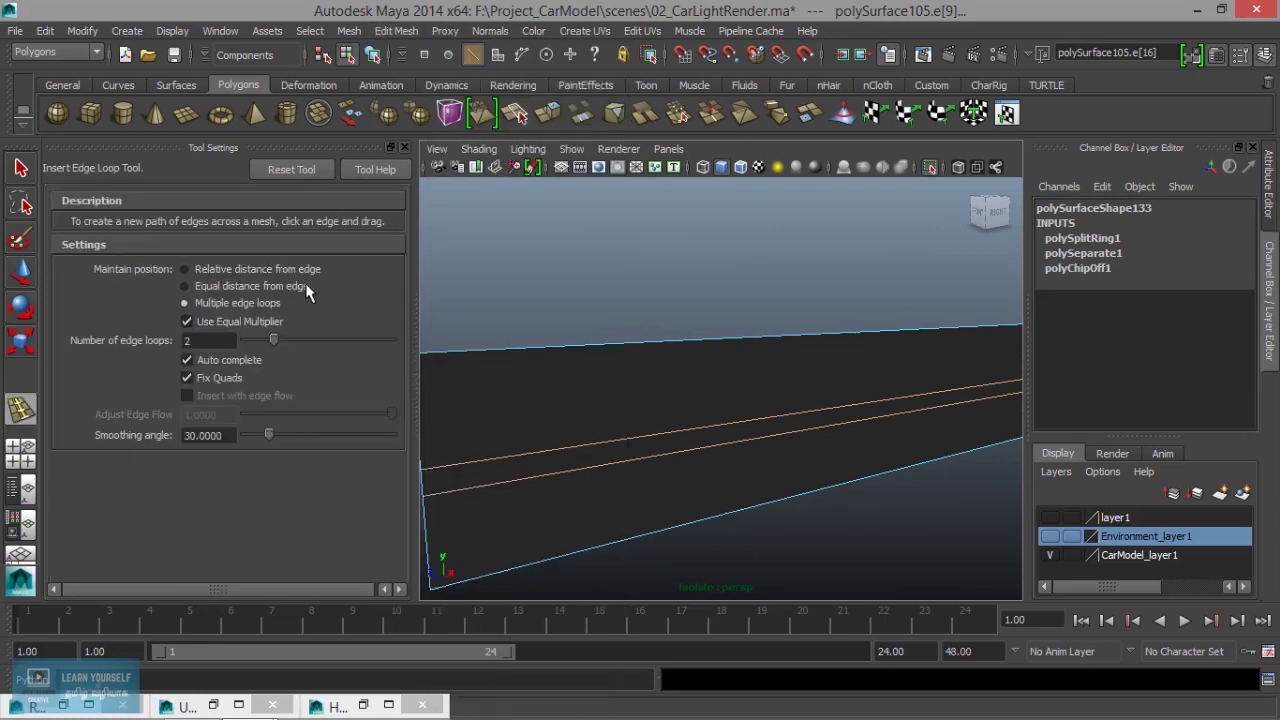
double_click(218, 344)
text(10)
text(10)
key(Return)
scroll(651, 491, down, 3)
scroll(705, 460, down, 2)
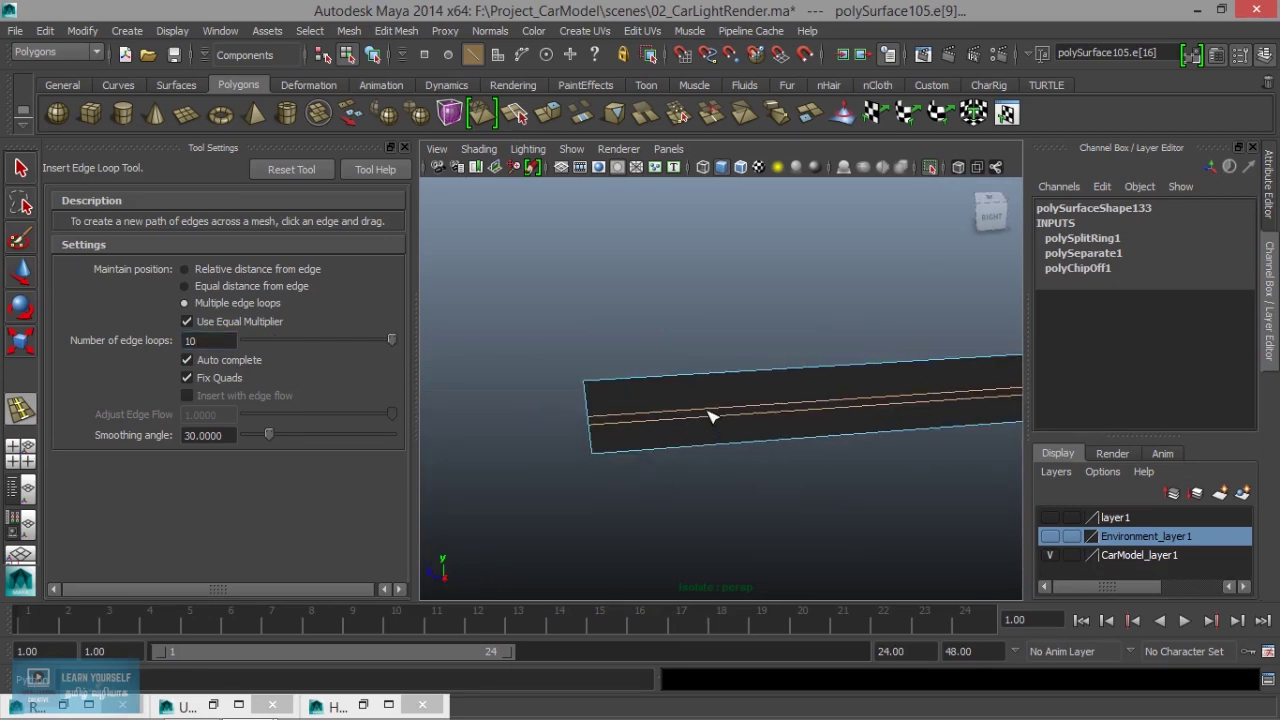
click(709, 413)
Step: Inspect the ten vertical loops up close, then undo them
mouse_move(728, 437)
alt+mouse_down()
mouse_move(600, 471)
mouse_move(771, 394)
mouse_move(631, 457)
mouse_move(556, 472)
mouse_move(737, 474)
mouse_move(663, 483)
alt+mouse_up()
alt+middle_drag(663, 483, 608, 471)
alt+right_drag(608, 471, 686, 486)
mouse_move(686, 486)
alt+middle_down()
mouse_move(720, 491)
mouse_move(657, 455)
alt+middle_up()
mouse_move(657, 455)
alt+mouse_down()
mouse_move(989, 429)
mouse_move(717, 434)
mouse_move(697, 446)
alt+mouse_up()
alt+middle_drag(697, 446, 720, 490)
mouse_move(720, 490)
alt+right_down()
mouse_move(837, 500)
mouse_move(786, 491)
alt+right_up()
scroll(785, 492, up, 1)
key(ctrl+z)
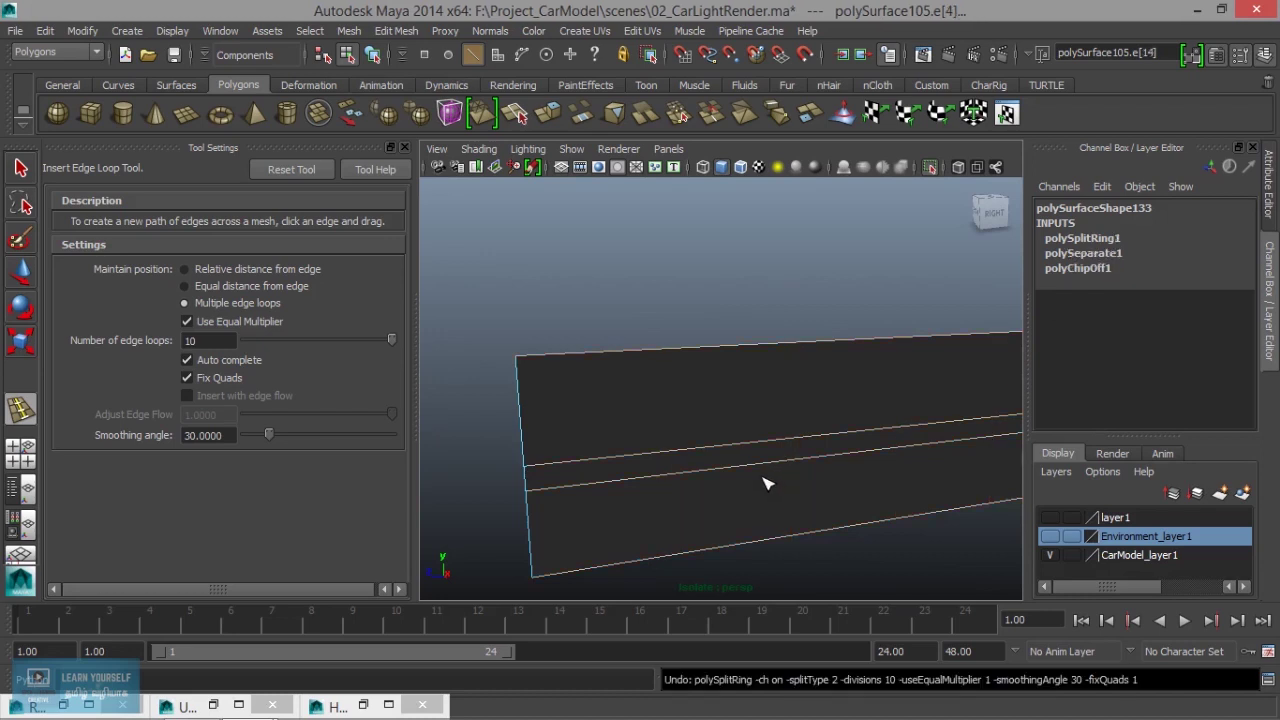
Step: Change the count to 4 and insert four vertical loops across each wall arm
click(203, 341)
text(4)
click(710, 449)
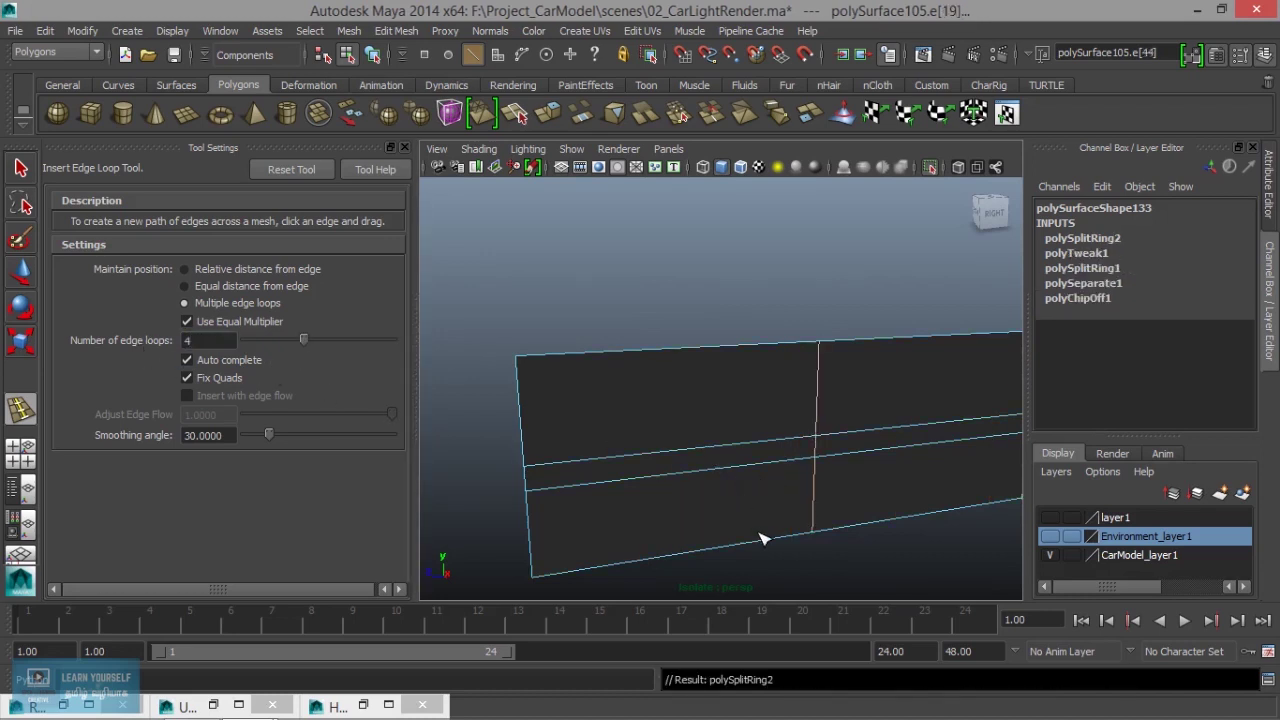
scroll(797, 543, down, 3)
alt+drag(797, 543, 514, 480)
scroll(718, 496, up, 3)
scroll(718, 496, down, 3)
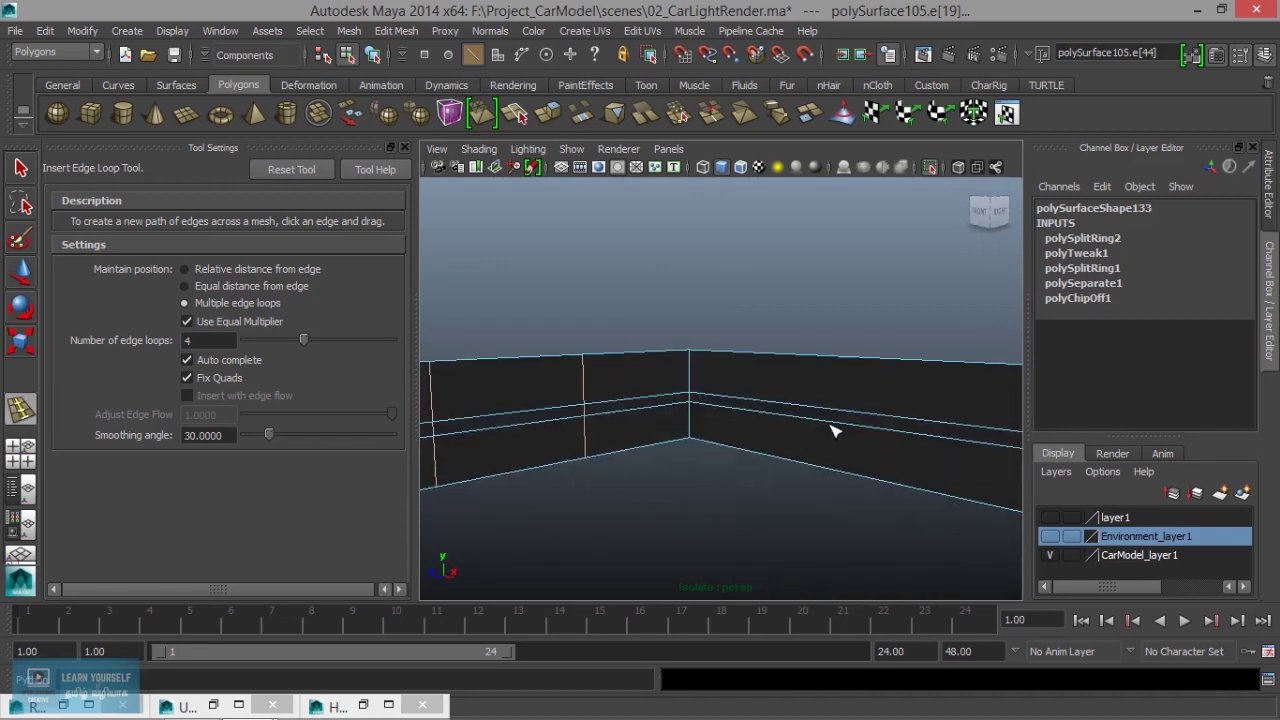
click(838, 440)
scroll(845, 553, down, 3)
alt+middle_drag(724, 542, 832, 560)
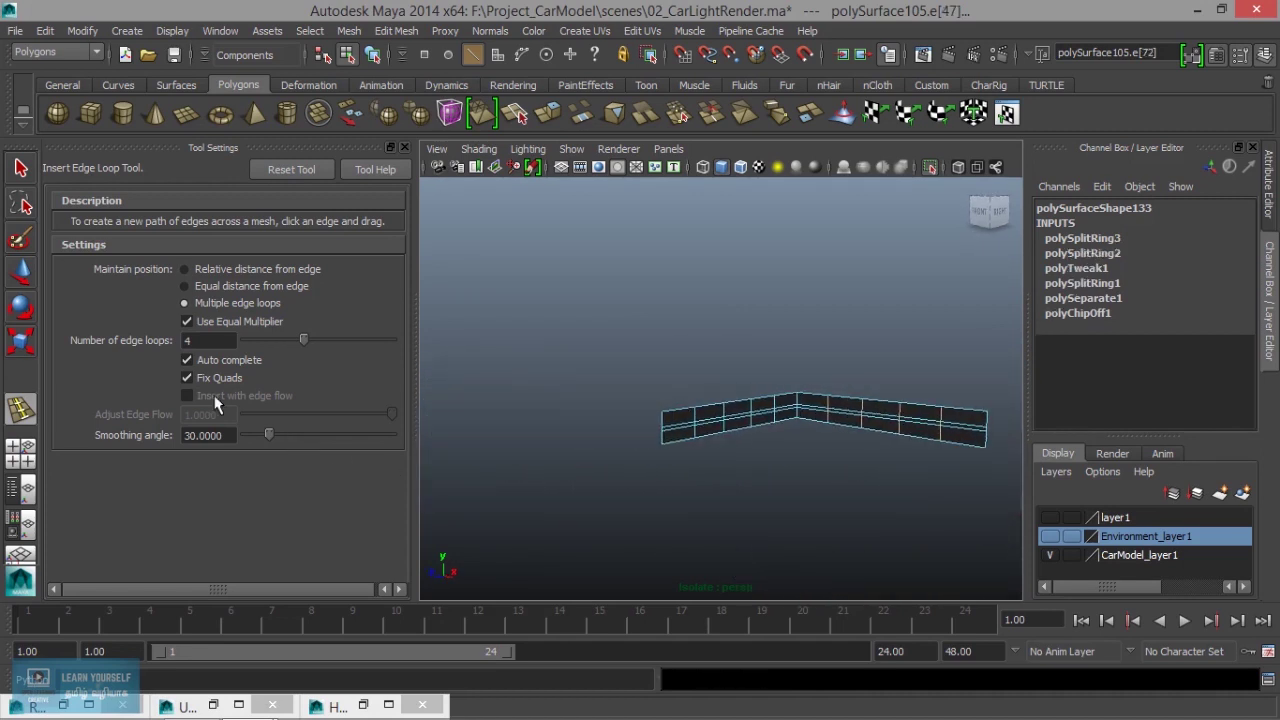
double_click(212, 342)
text(6)
Step: Insert sets of six vertical edge loops into the first wall panels
scroll(578, 441, up, 3)
scroll(600, 457, up, 2)
scroll(563, 317, up, 2)
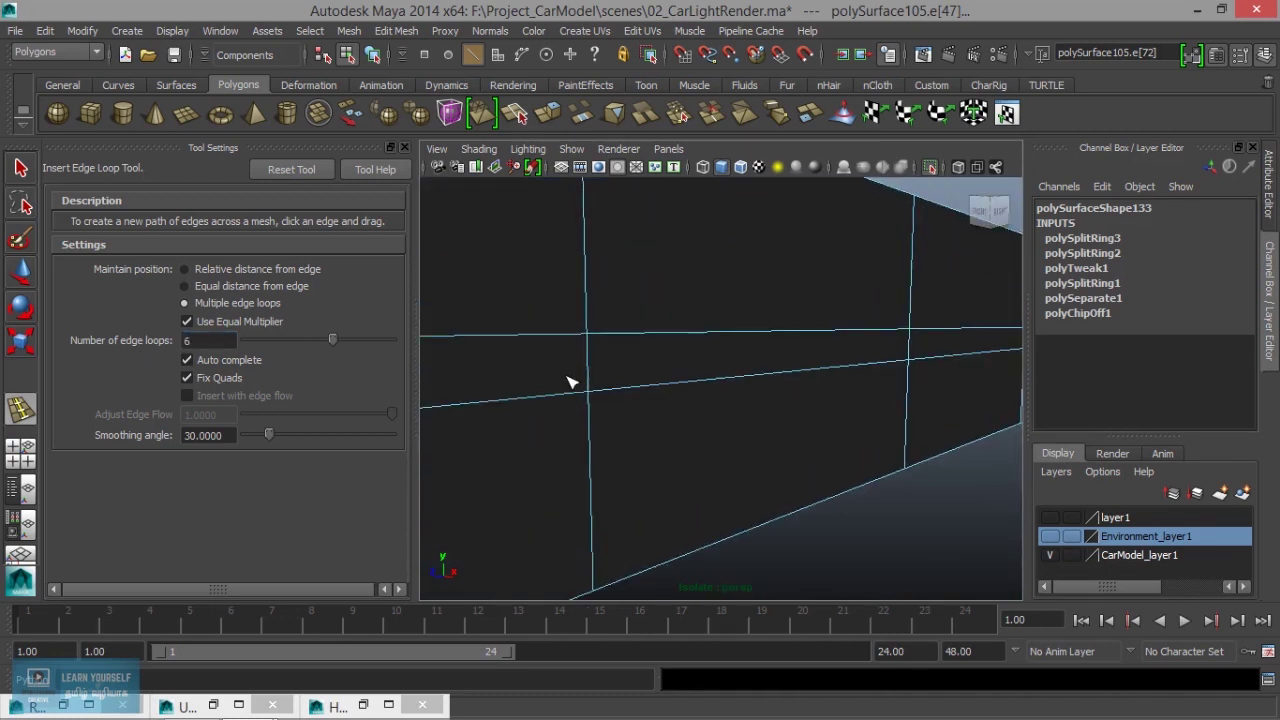
scroll(571, 380, up, 1)
mouse_move(614, 390)
alt+mouse_down()
mouse_move(585, 445)
mouse_move(671, 420)
mouse_move(676, 430)
alt+mouse_up()
click(573, 450)
click(595, 388)
mouse_move(595, 388)
alt+mouse_down()
mouse_move(606, 449)
mouse_move(706, 429)
alt+mouse_up()
click(638, 398)
Step: Add more vertical edge-loop sets into the remaining panels, including near the corner
alt+drag(638, 398, 537, 437)
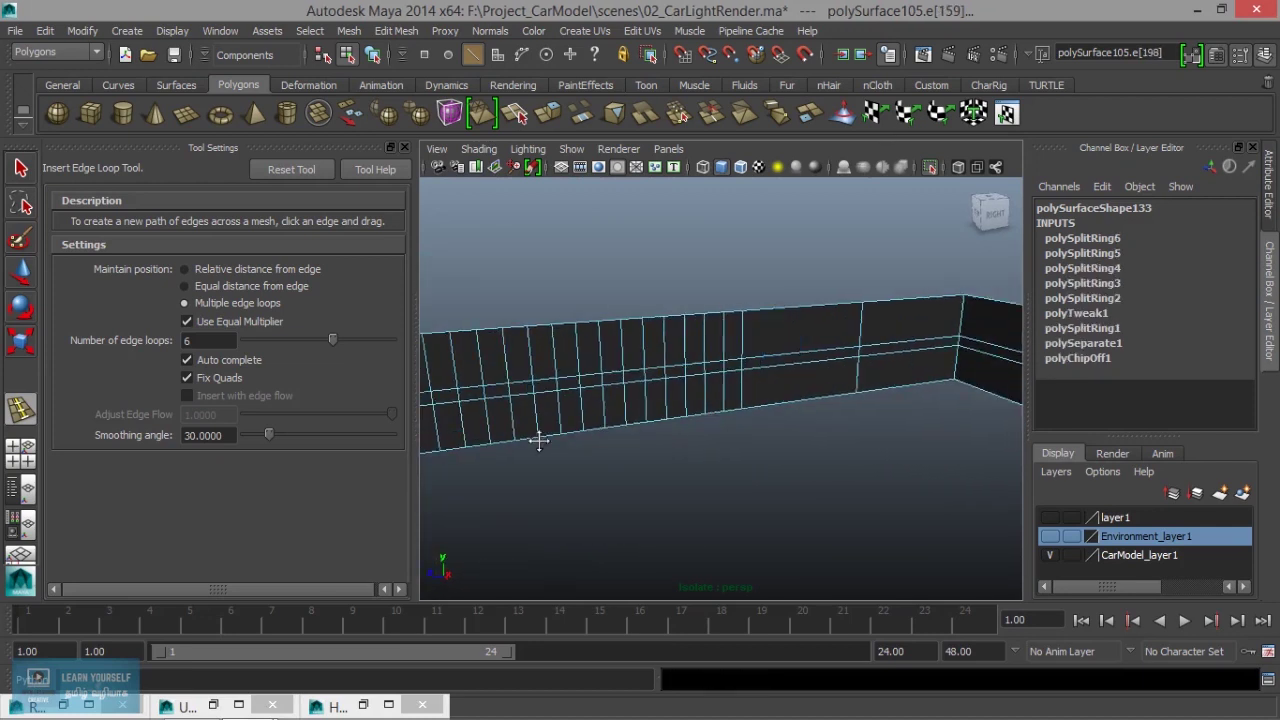
click(750, 370)
click(868, 364)
mouse_move(783, 427)
alt+mouse_down()
mouse_move(620, 449)
mouse_move(686, 420)
alt+mouse_up()
click(788, 397)
click(790, 399)
click(905, 407)
alt+drag(905, 410, 700, 458)
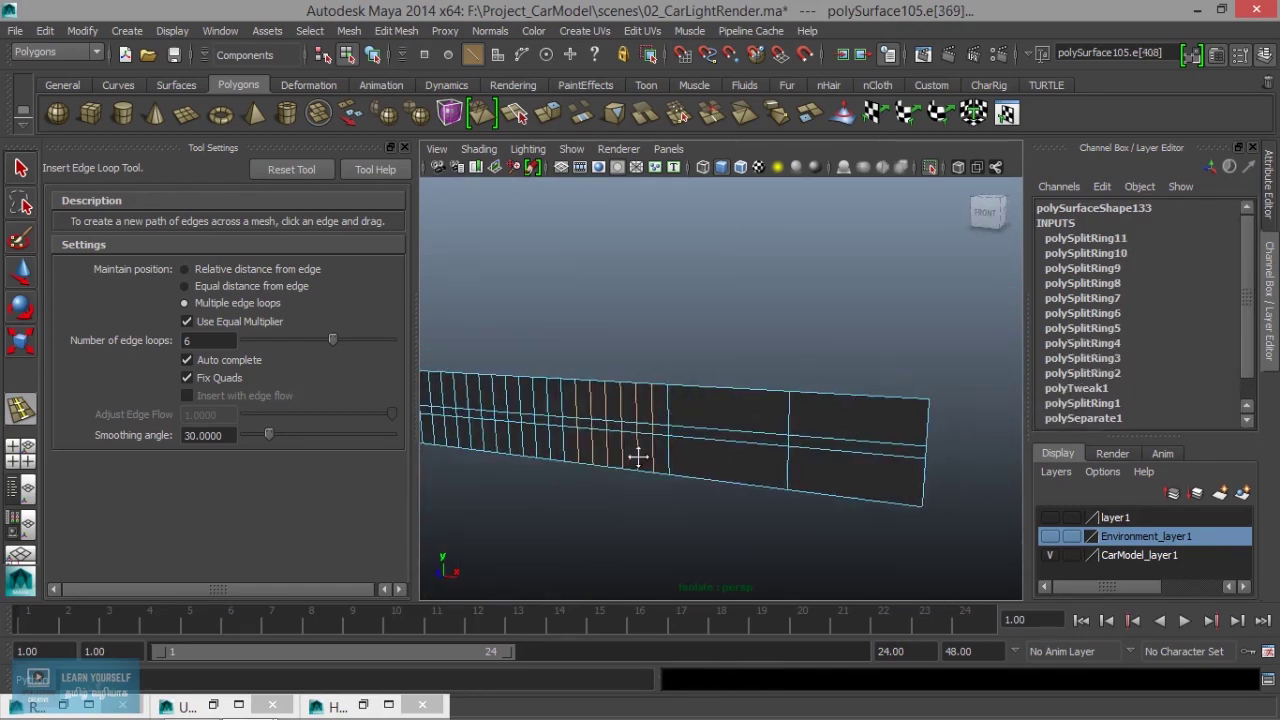
click(822, 437)
alt+drag(831, 460, 851, 489)
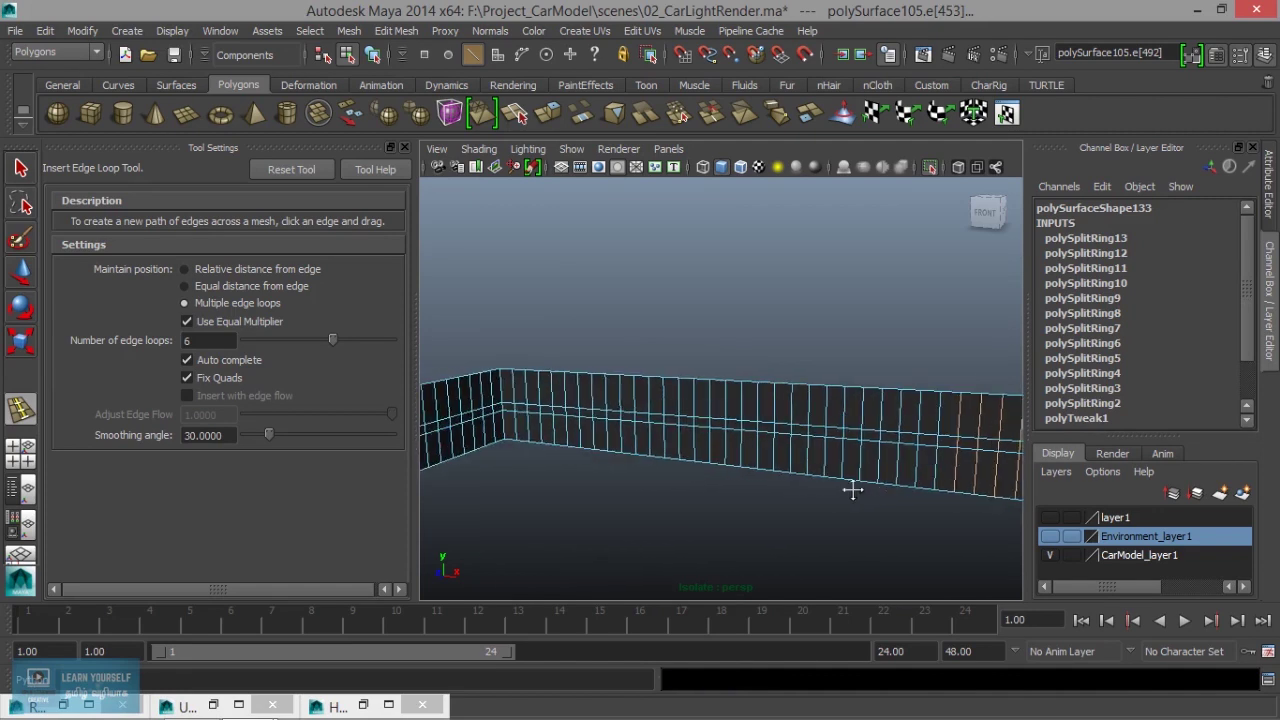
Step: Exit the edge loop tool and close the tool settings to widen the viewport
key(q)
alt+right_drag(851, 489, 727, 498)
mouse_move(727, 498)
alt+mouse_down()
mouse_move(531, 400)
mouse_move(429, 277)
alt+mouse_up()
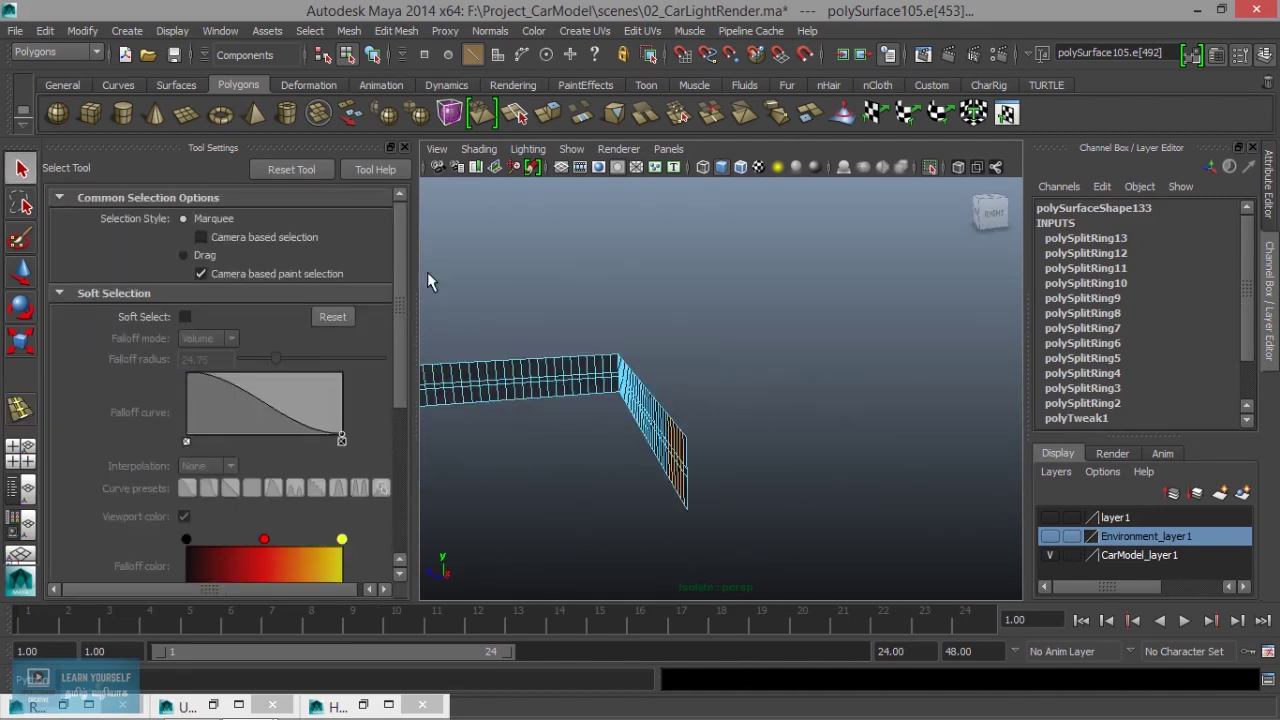
click(404, 147)
mouse_move(500, 450)
alt+mouse_down()
mouse_move(271, 420)
mouse_move(288, 369)
alt+mouse_up()
scroll(276, 397, up, 2)
scroll(443, 449, up, 3)
mouse_move(443, 449)
alt+mouse_down()
mouse_move(623, 446)
mouse_move(505, 430)
mouse_move(557, 451)
mouse_move(466, 491)
mouse_move(383, 417)
alt+mouse_up()
Step: Switch to face mode and marquee-select all of the wall's faces
right_click(383, 415)
click(388, 337)
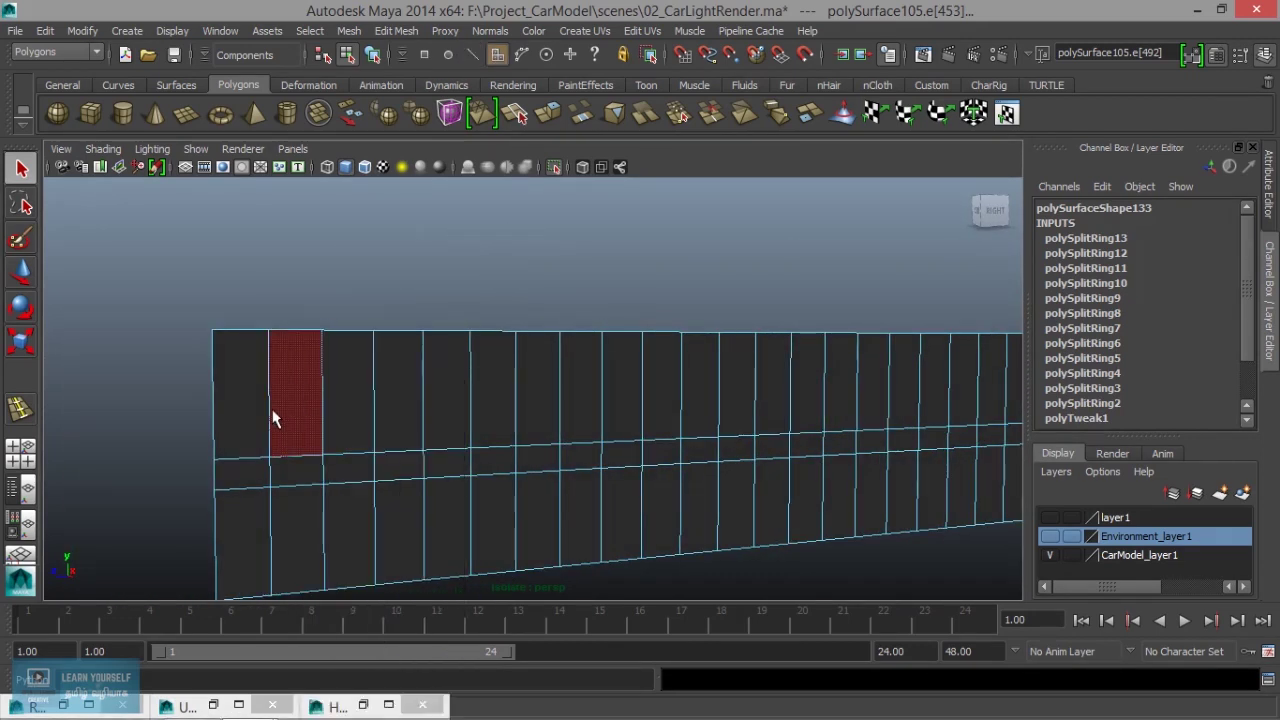
scroll(285, 453, down, 2)
scroll(285, 453, down, 2)
mouse_move(285, 462)
alt+mouse_down()
mouse_move(531, 503)
mouse_move(714, 463)
mouse_move(431, 451)
mouse_move(422, 459)
mouse_move(514, 477)
mouse_move(403, 500)
alt+mouse_up()
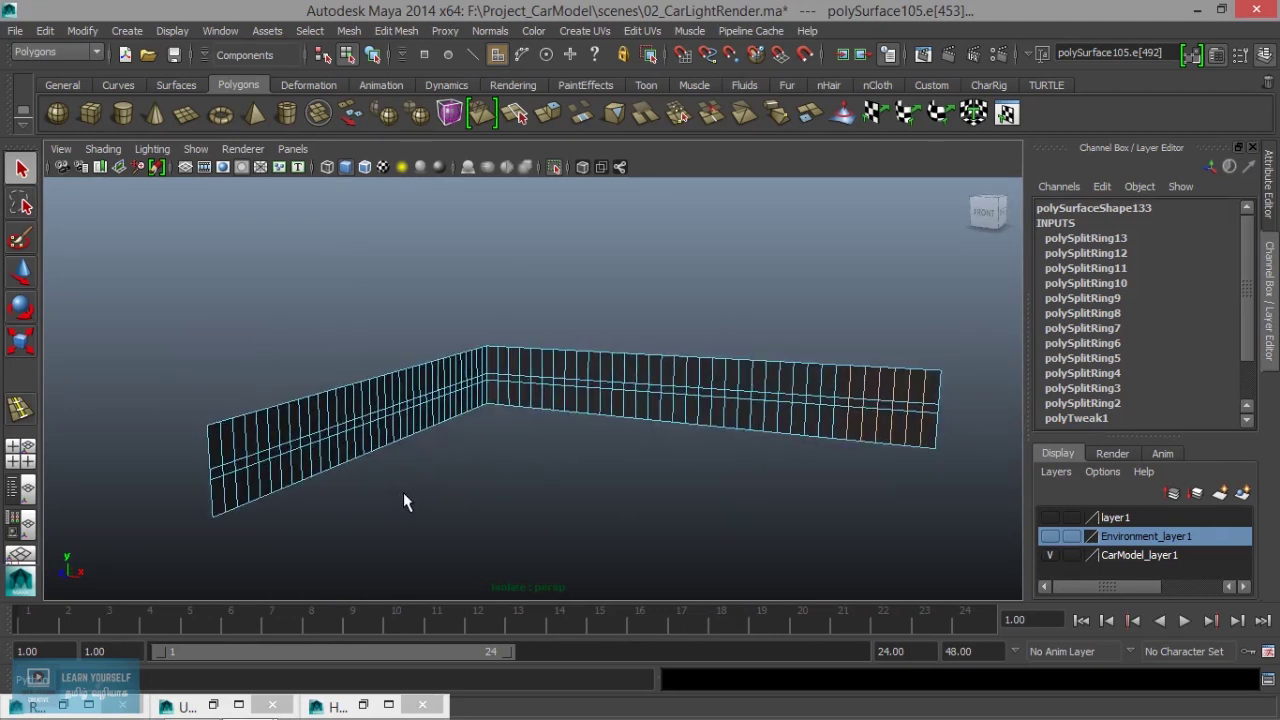
scroll(404, 492, down, 2)
drag(275, 318, 918, 541)
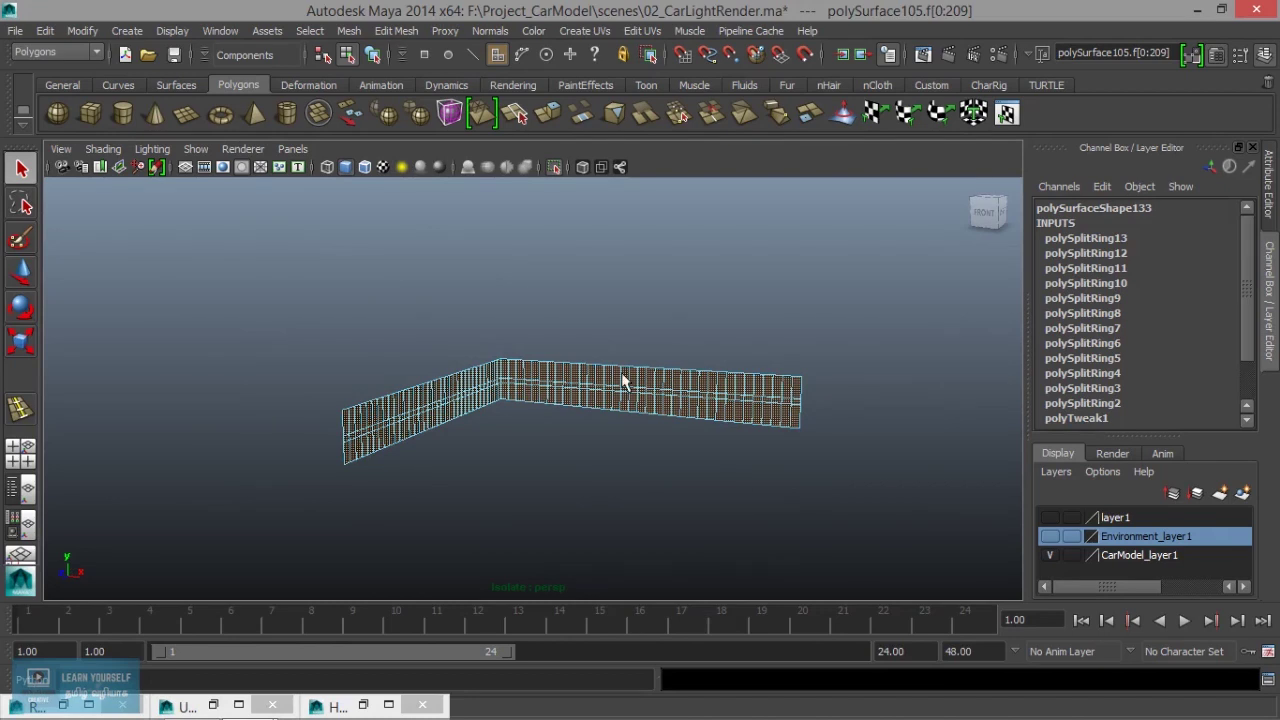
Step: Turn off Keep Faces Together and extrude the selected wall faces
click(404, 31)
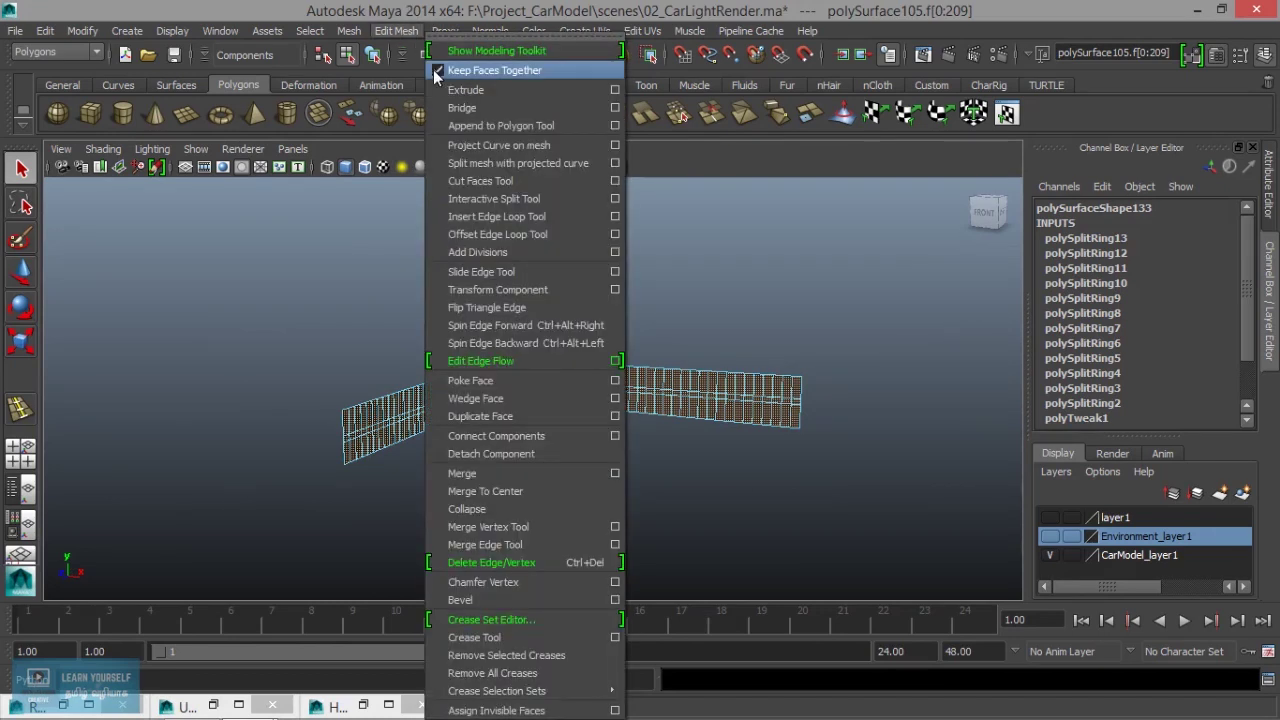
click(433, 69)
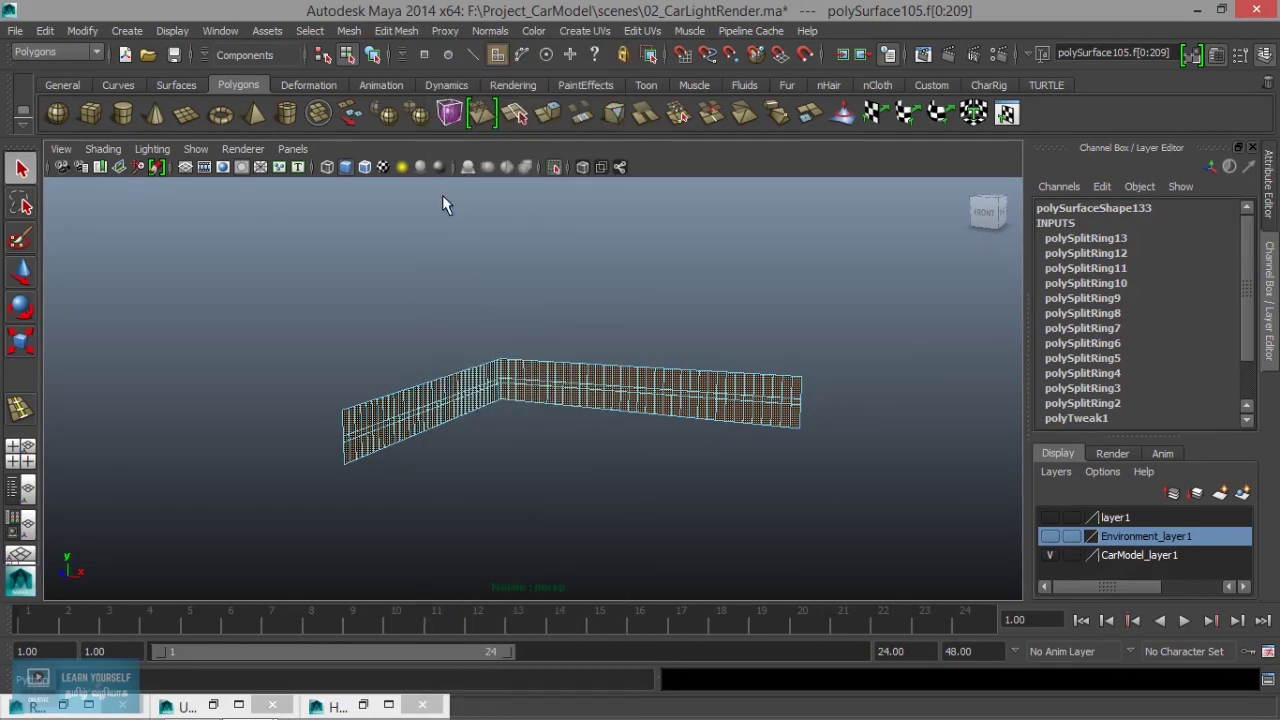
scroll(433, 388, up, 3)
click(396, 31)
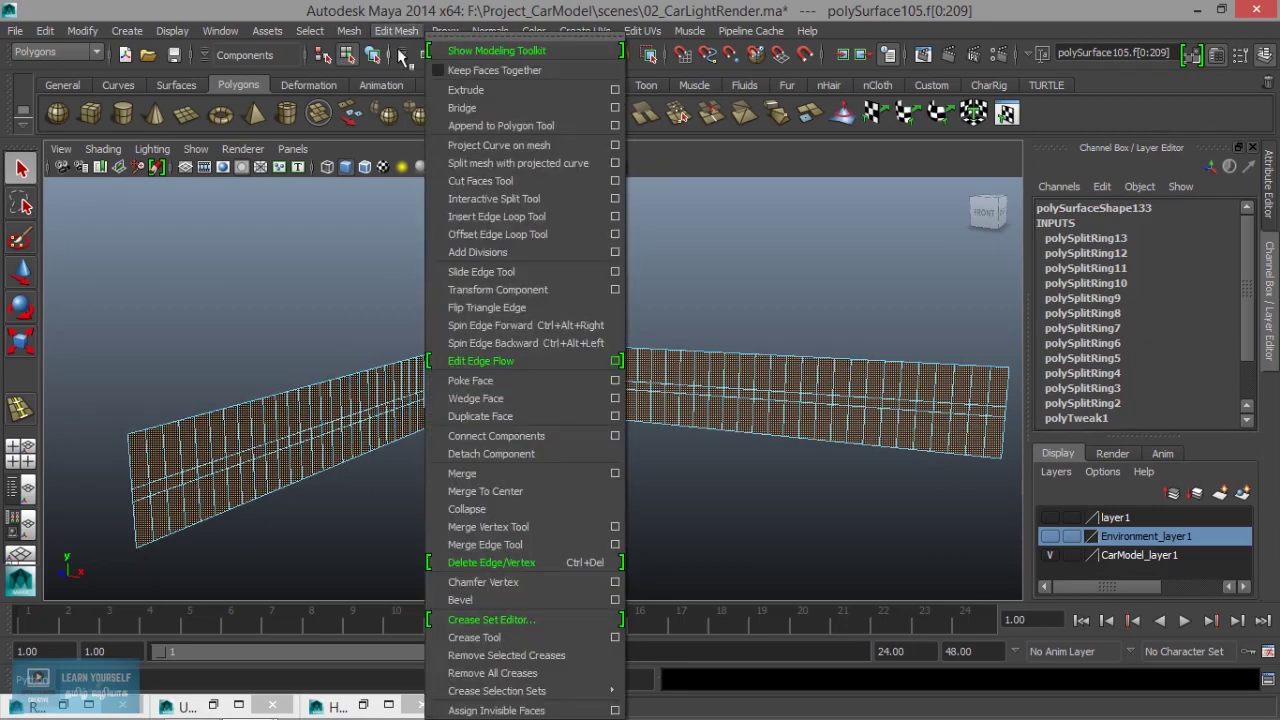
click(461, 92)
Step: Scale the extruded faces down into separate panels, then invert the face selection
mouse_move(456, 428)
alt+mouse_down()
mouse_move(520, 450)
mouse_move(412, 420)
alt+mouse_up()
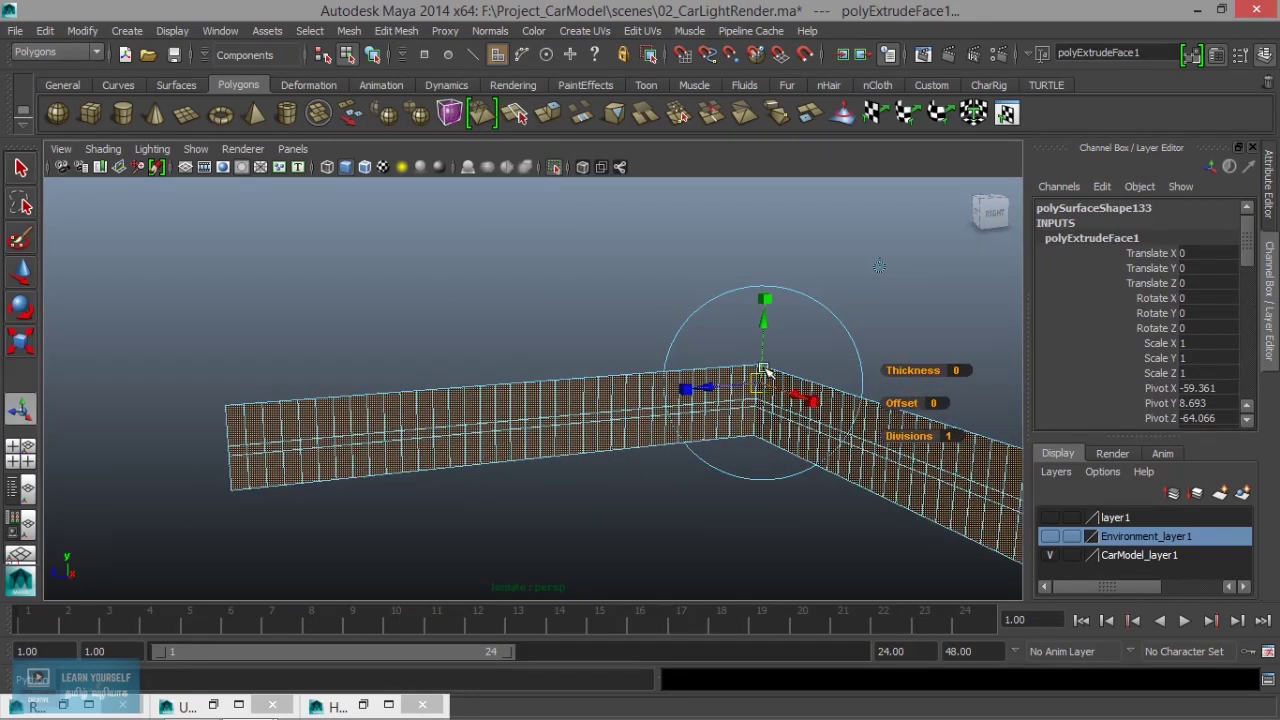
mouse_move(712, 390)
mouse_down()
mouse_move(641, 428)
mouse_move(686, 437)
mouse_move(514, 437)
mouse_move(540, 420)
mouse_move(526, 403)
mouse_move(537, 399)
mouse_up()
click(690, 404)
mouse_move(614, 401)
mouse_down()
mouse_move(480, 449)
mouse_move(430, 450)
mouse_move(611, 468)
mouse_move(343, 420)
mouse_move(429, 400)
mouse_move(550, 458)
mouse_up()
click(82, 31)
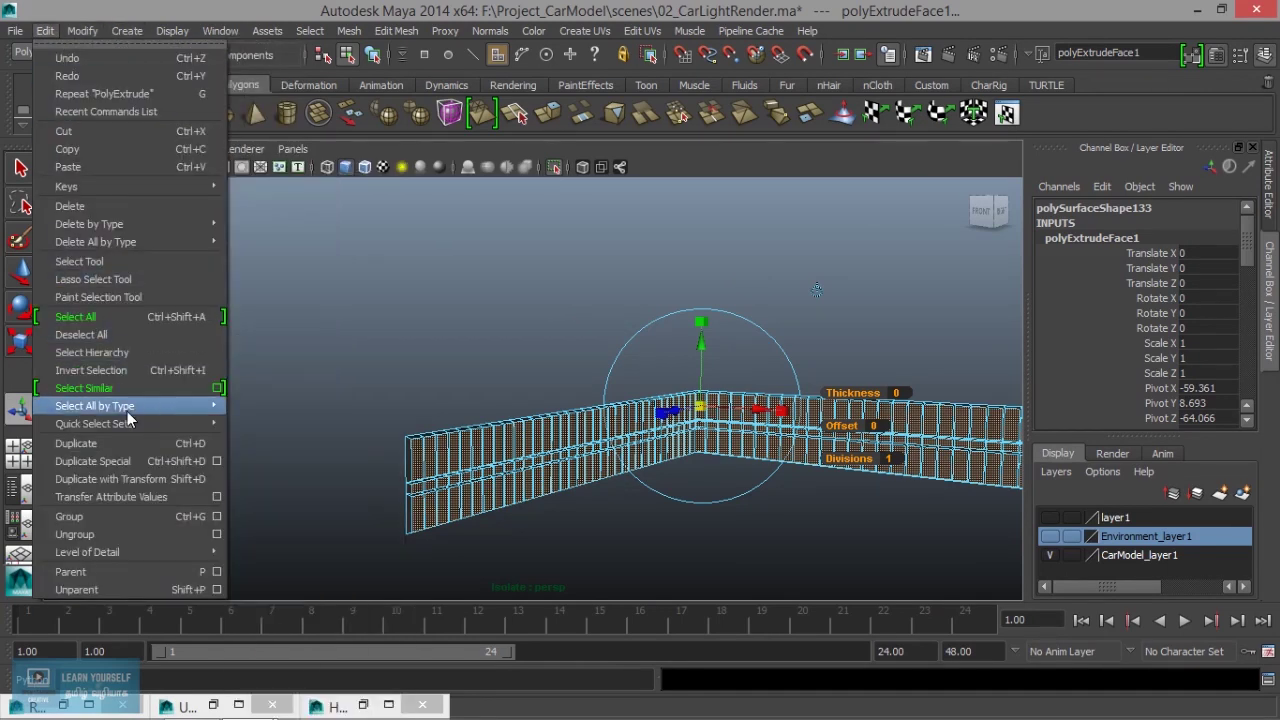
click(118, 373)
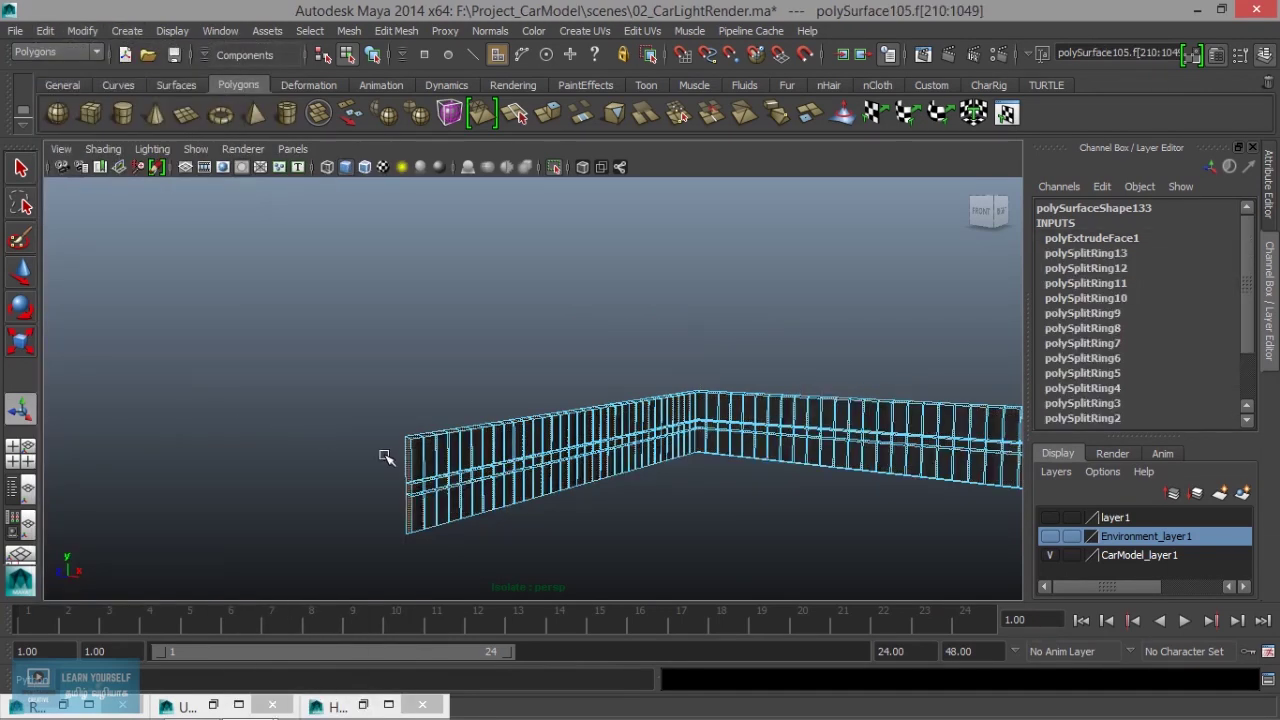
Step: Select three faces in the middle band at the wall's left end
click(355, 439)
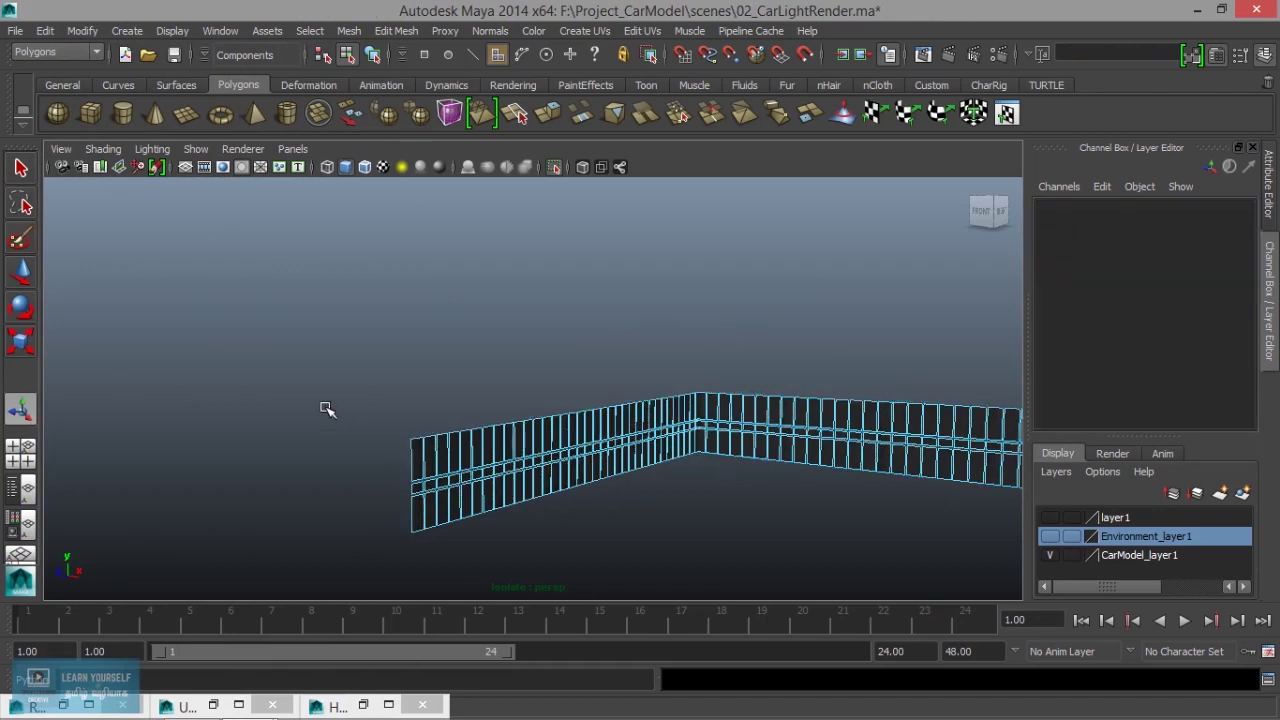
alt+drag(584, 533, 437, 525)
mouse_move(631, 562)
alt+mouse_down()
mouse_move(743, 486)
mouse_move(571, 508)
mouse_move(404, 470)
alt+mouse_up()
mouse_move(404, 470)
alt+right_down()
mouse_move(503, 500)
mouse_move(560, 477)
mouse_move(606, 508)
alt+right_up()
click(333, 465)
key(ctrl+z)
key(shift+z)
shift+click(447, 469)
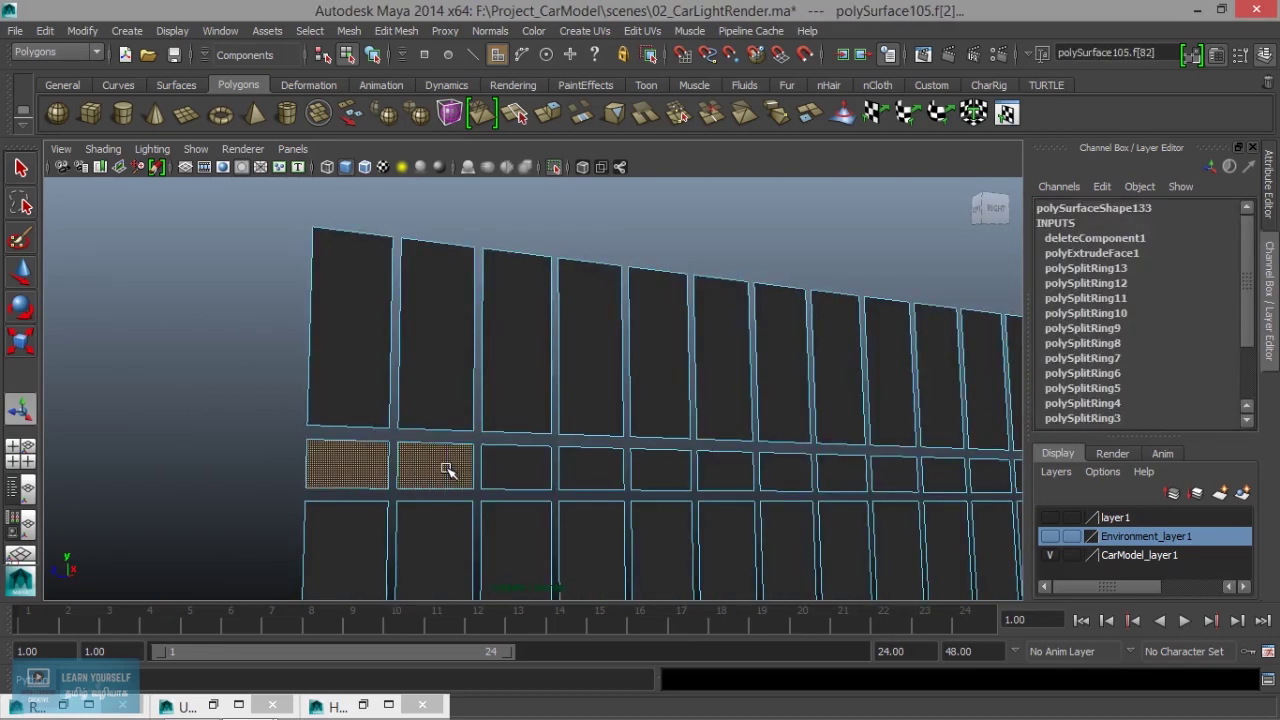
shift+click(530, 471)
scroll(526, 471, down, 5)
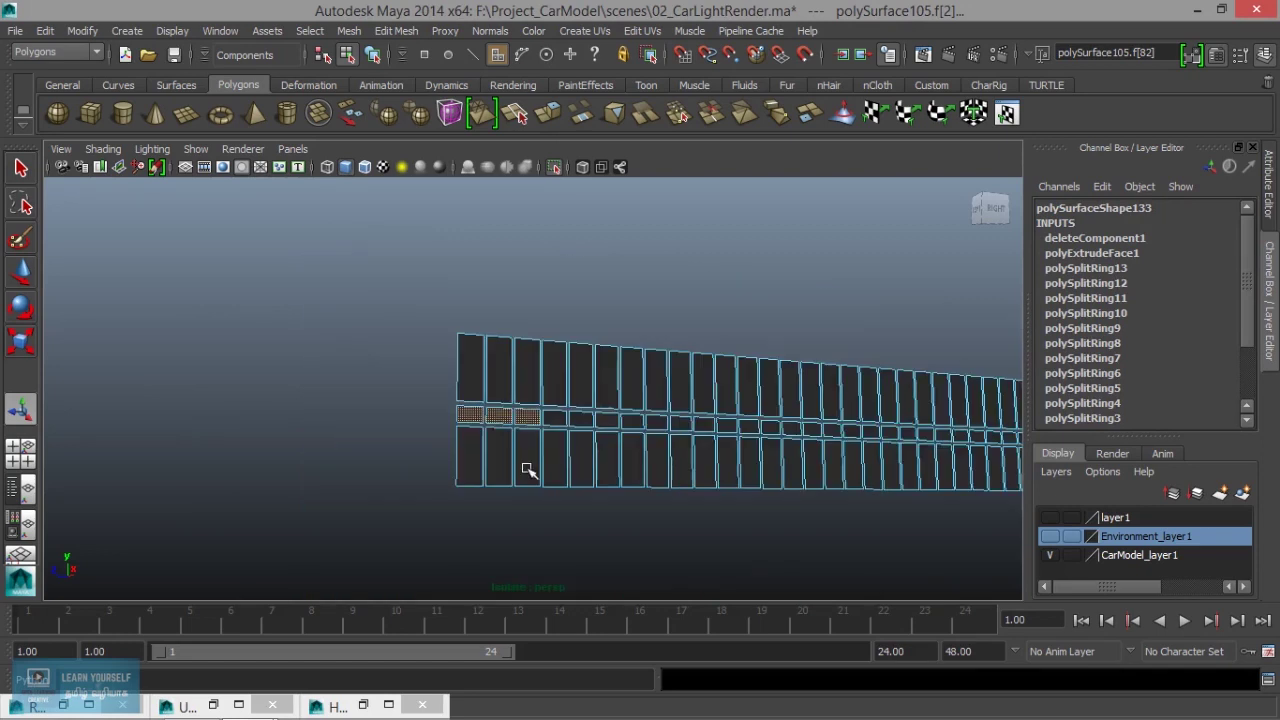
alt+drag(451, 471, 602, 503)
mouse_move(480, 449)
alt+mouse_down()
mouse_move(600, 443)
mouse_move(786, 463)
alt+mouse_up()
mouse_move(326, 468)
alt+mouse_down()
mouse_move(329, 457)
mouse_move(234, 466)
alt+mouse_up()
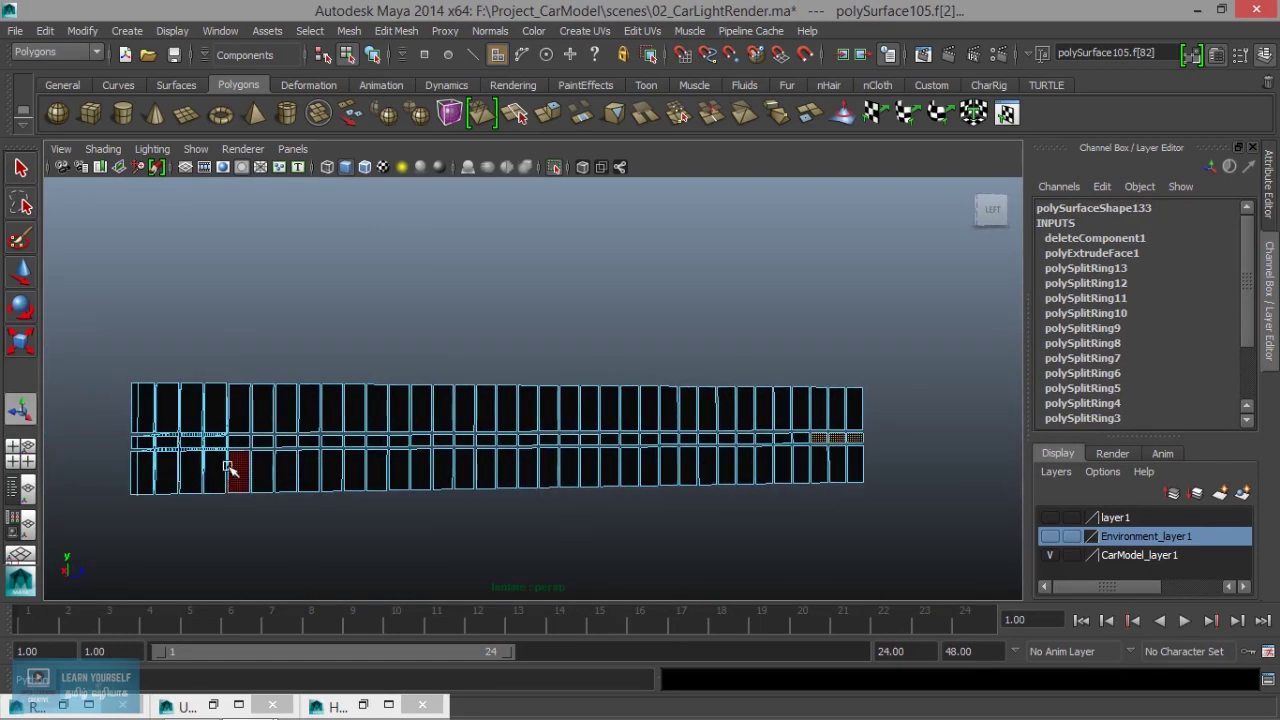
Step: In the maximised side view, select the whole middle face band, then return to object mode
key(space)
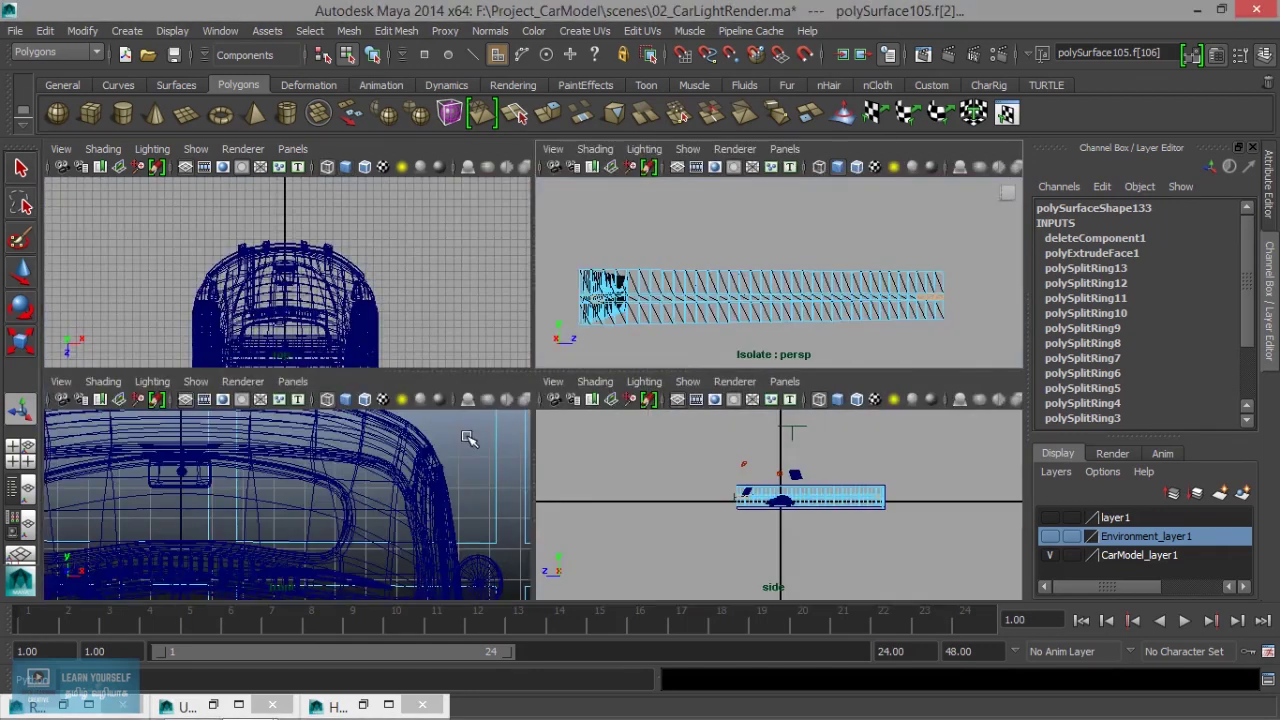
key(space)
scroll(688, 498, up, 1)
scroll(640, 490, up, 2)
scroll(594, 486, up, 3)
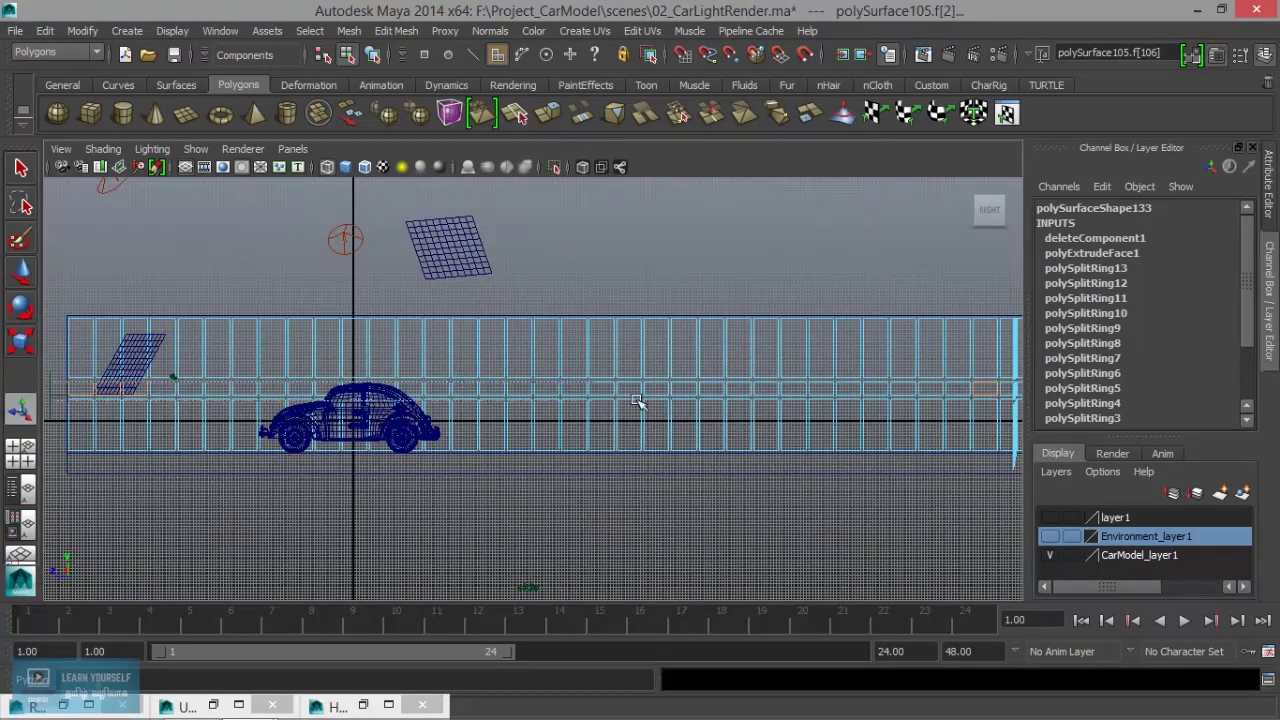
double_click(961, 387)
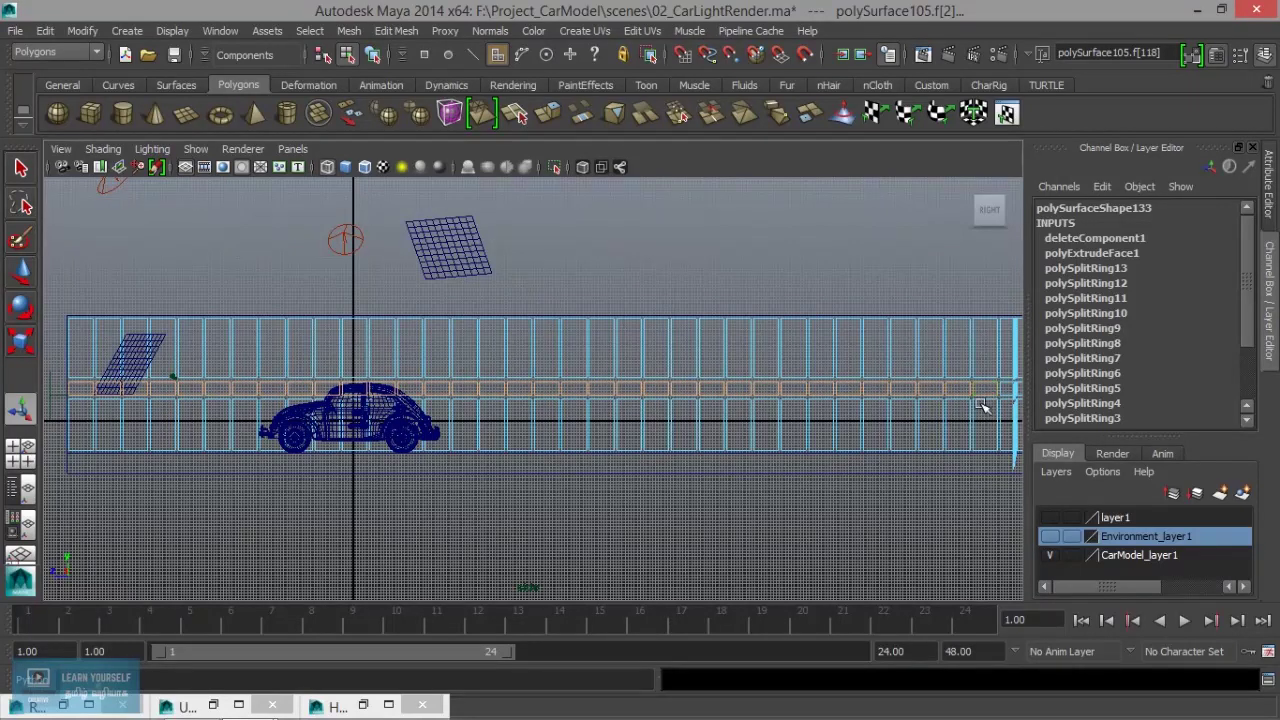
alt+middle_drag(870, 474, 449, 486)
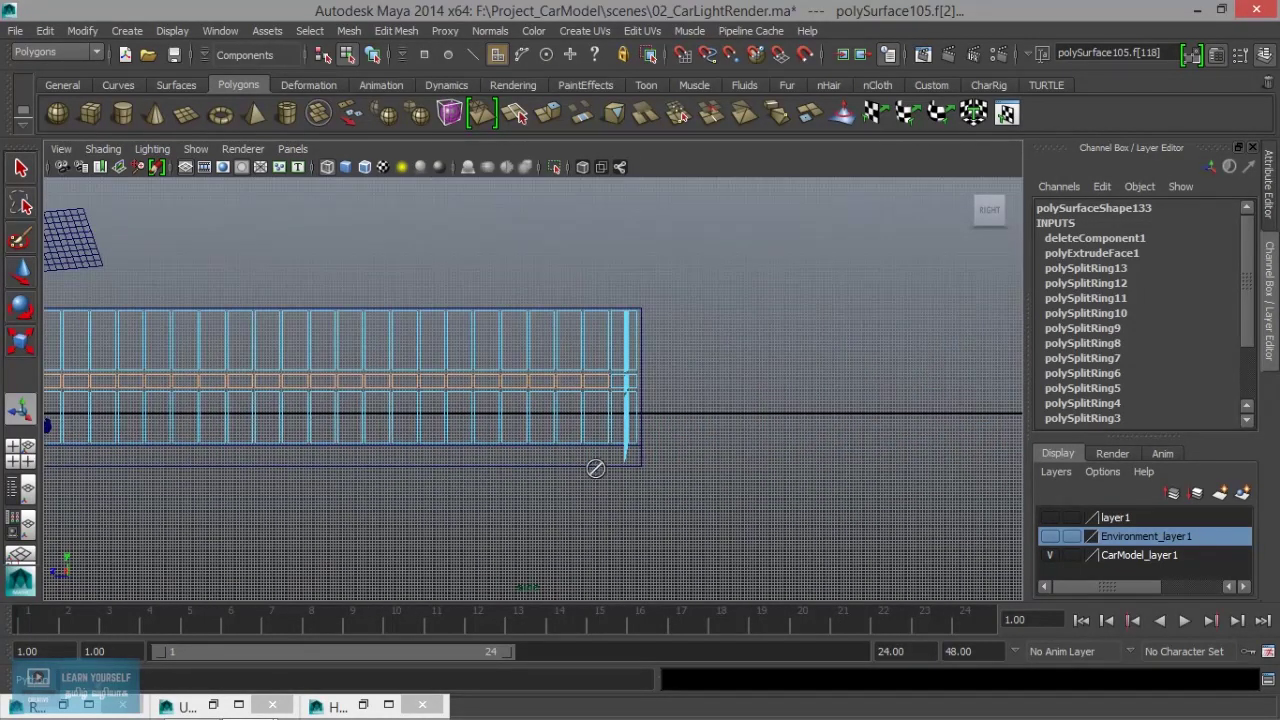
right_drag(580, 328, 658, 272)
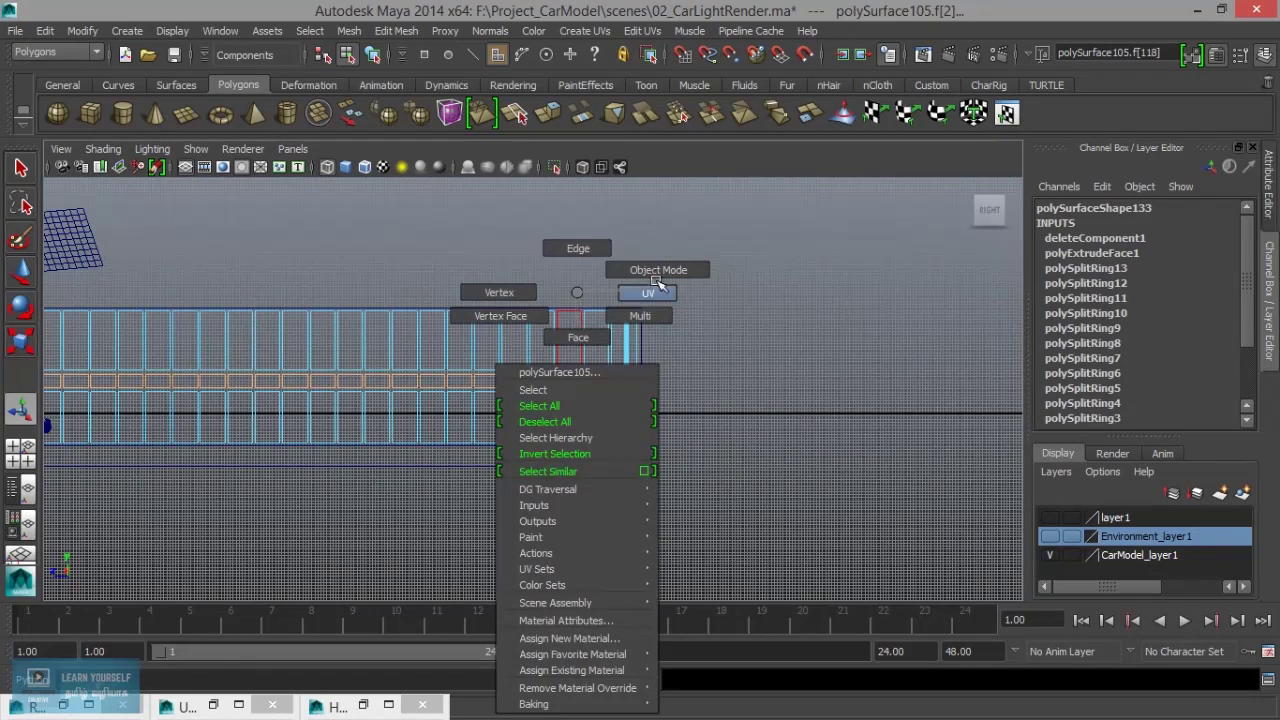
key(space)
key(space)
Step: Turn off Isolate Select so the car and lights reappear around the wall
mouse_move(586, 394)
alt+mouse_down()
mouse_move(266, 386)
mouse_move(426, 468)
mouse_move(571, 517)
mouse_move(403, 511)
mouse_move(606, 505)
alt+mouse_up()
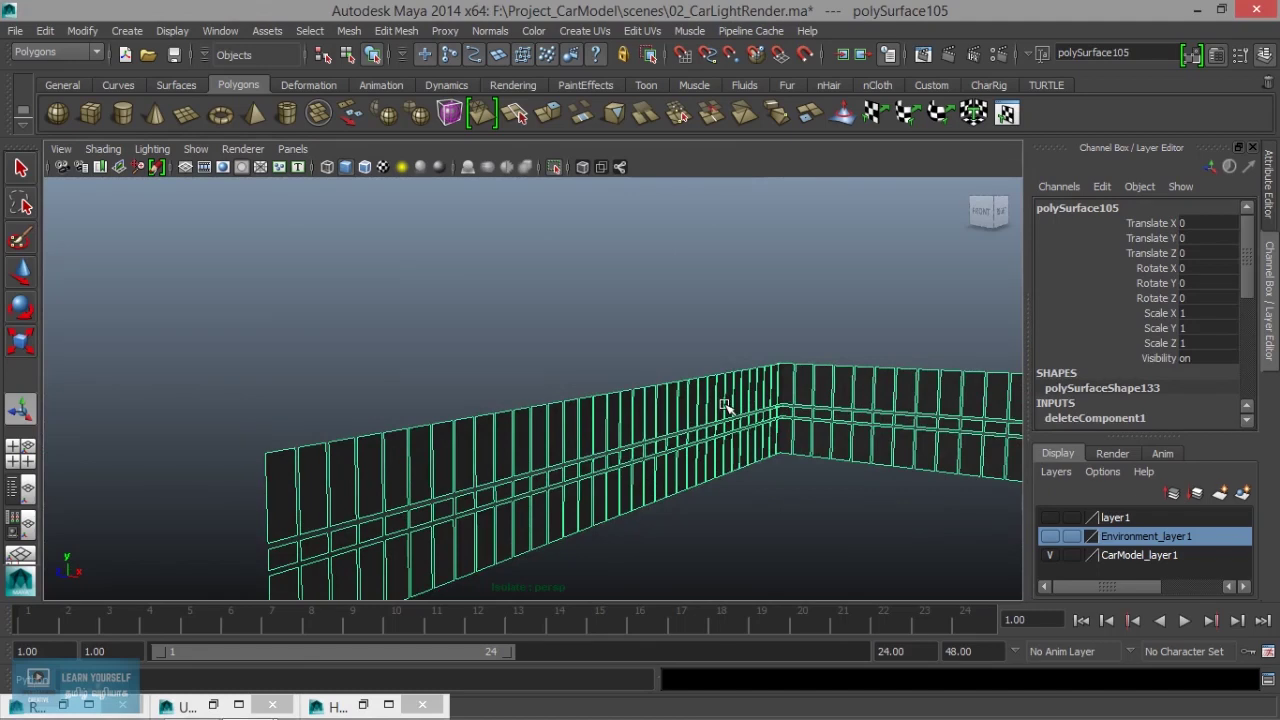
alt+drag(726, 405, 694, 451)
mouse_move(694, 451)
alt+middle_down()
mouse_move(551, 455)
mouse_move(492, 428)
alt+middle_up()
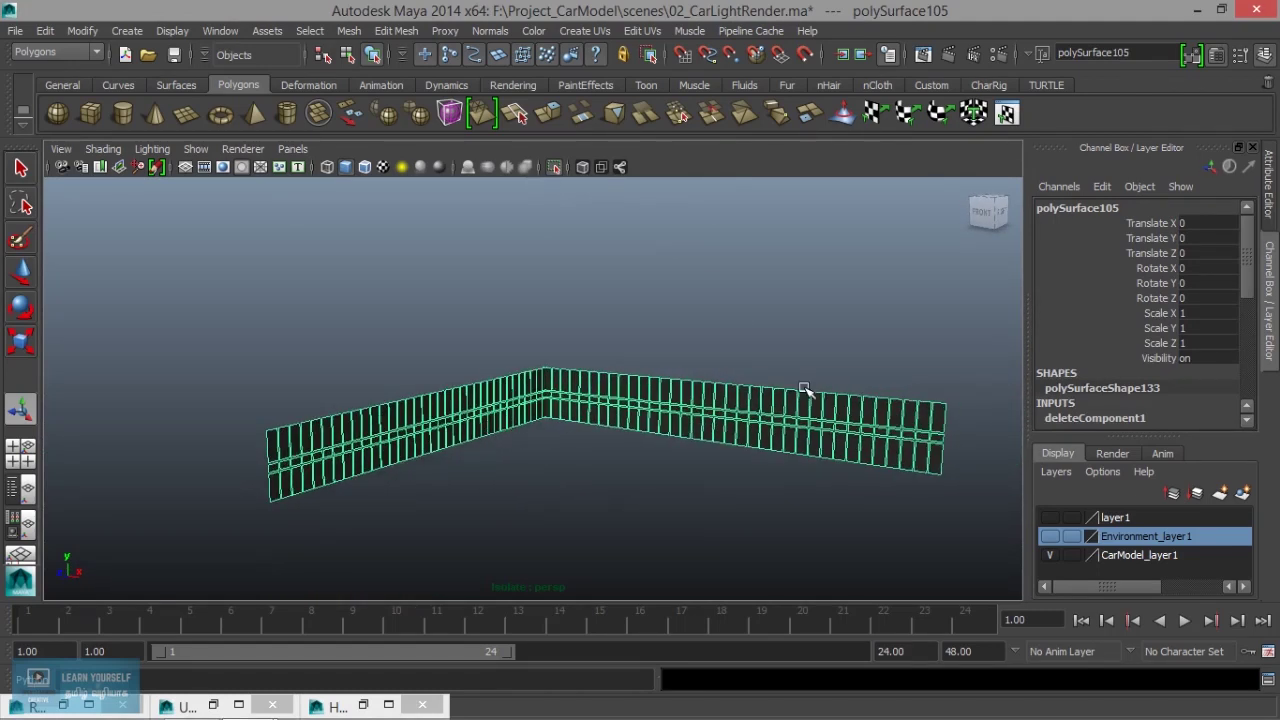
click(554, 170)
mouse_move(560, 300)
alt+mouse_down()
mouse_move(571, 380)
mouse_move(423, 343)
alt+mouse_up()
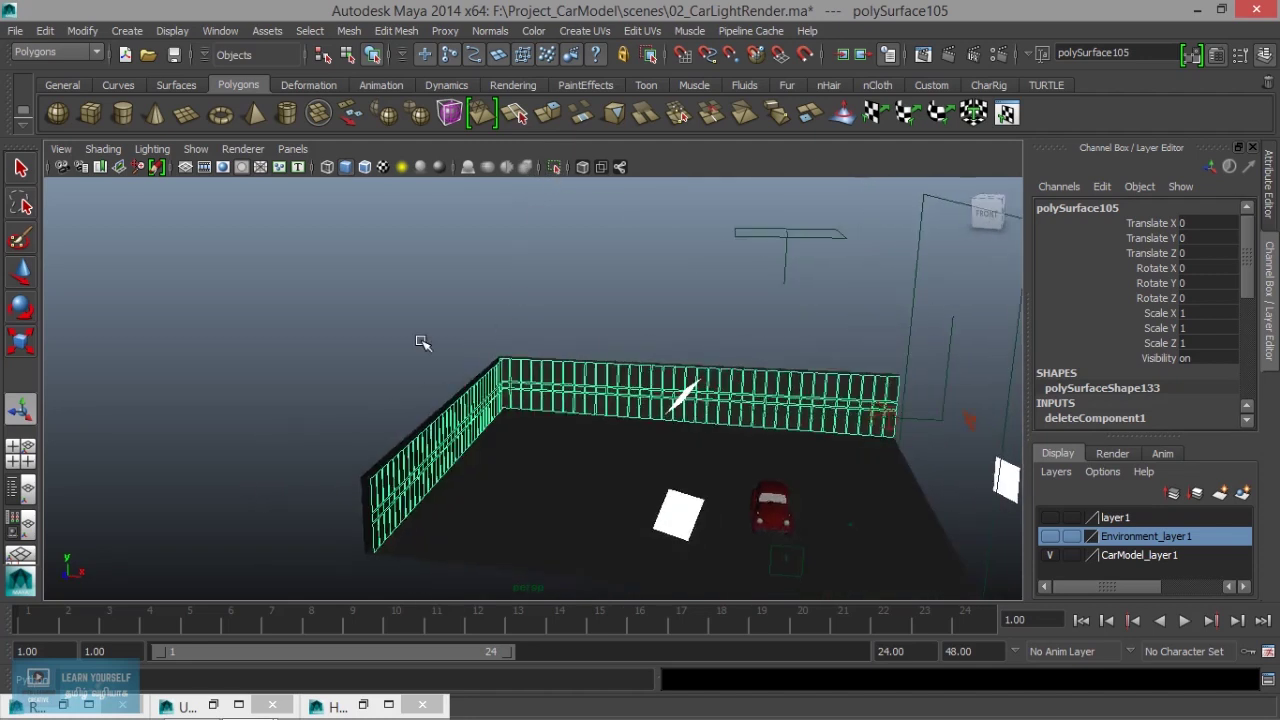
alt+right_drag(423, 343, 517, 393)
alt+drag(517, 393, 423, 391)
alt+right_drag(423, 391, 609, 443)
alt+drag(609, 443, 491, 420)
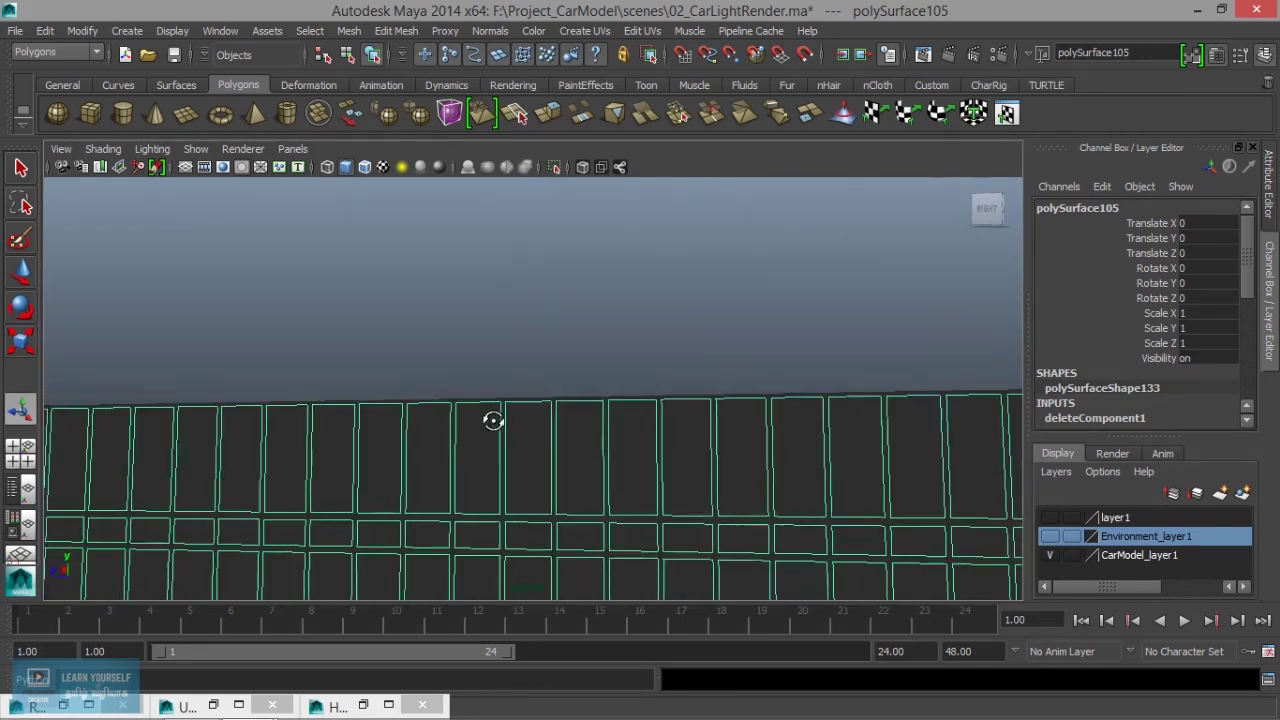
mouse_move(380, 452)
alt+mouse_down()
mouse_move(634, 517)
mouse_move(649, 300)
mouse_move(651, 420)
mouse_move(616, 506)
mouse_move(500, 457)
mouse_move(731, 466)
mouse_move(609, 451)
mouse_move(632, 459)
alt+mouse_up()
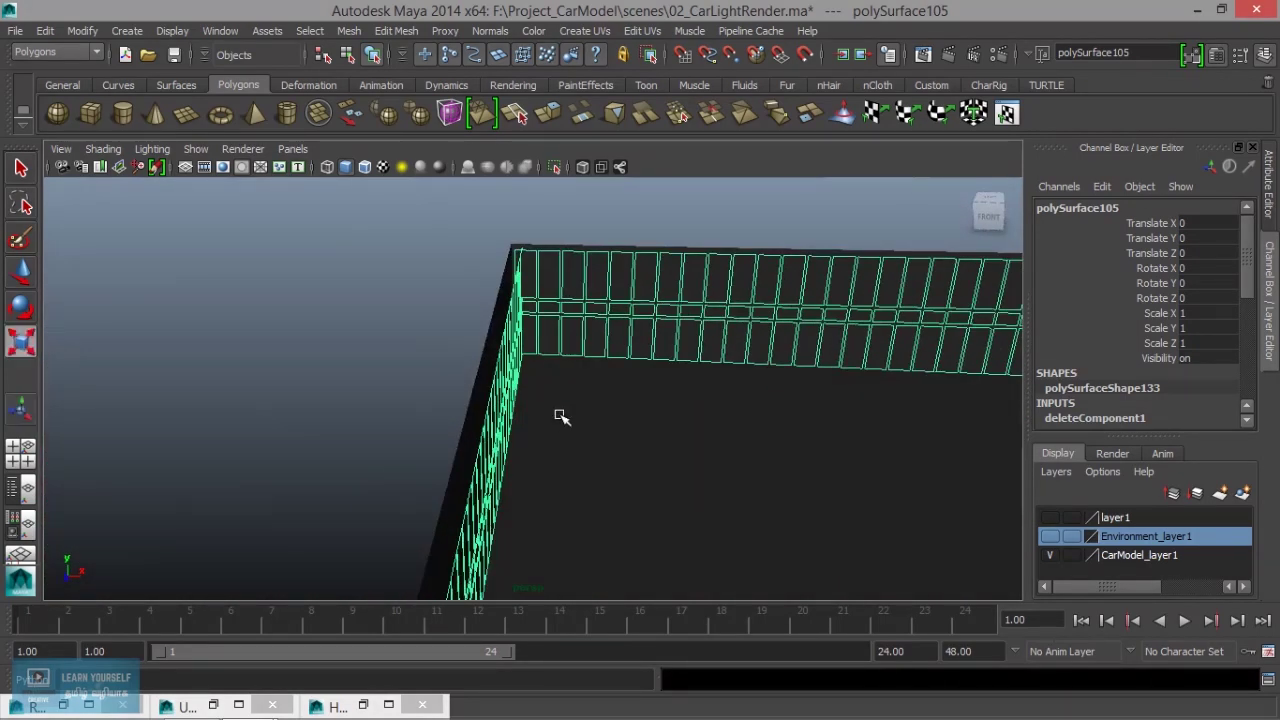
Step: Scale the panelled wall uniformly to 1.009 with the centre scale handle
scroll(566, 428, down, 3)
drag(998, 390, 1003, 394)
mouse_move(411, 417)
alt+mouse_down()
mouse_move(508, 434)
mouse_move(300, 380)
alt+mouse_up()
scroll(948, 571, up, 5)
mouse_move(948, 571)
alt+mouse_down()
mouse_move(674, 497)
mouse_move(594, 386)
alt+mouse_up()
right_click(596, 387)
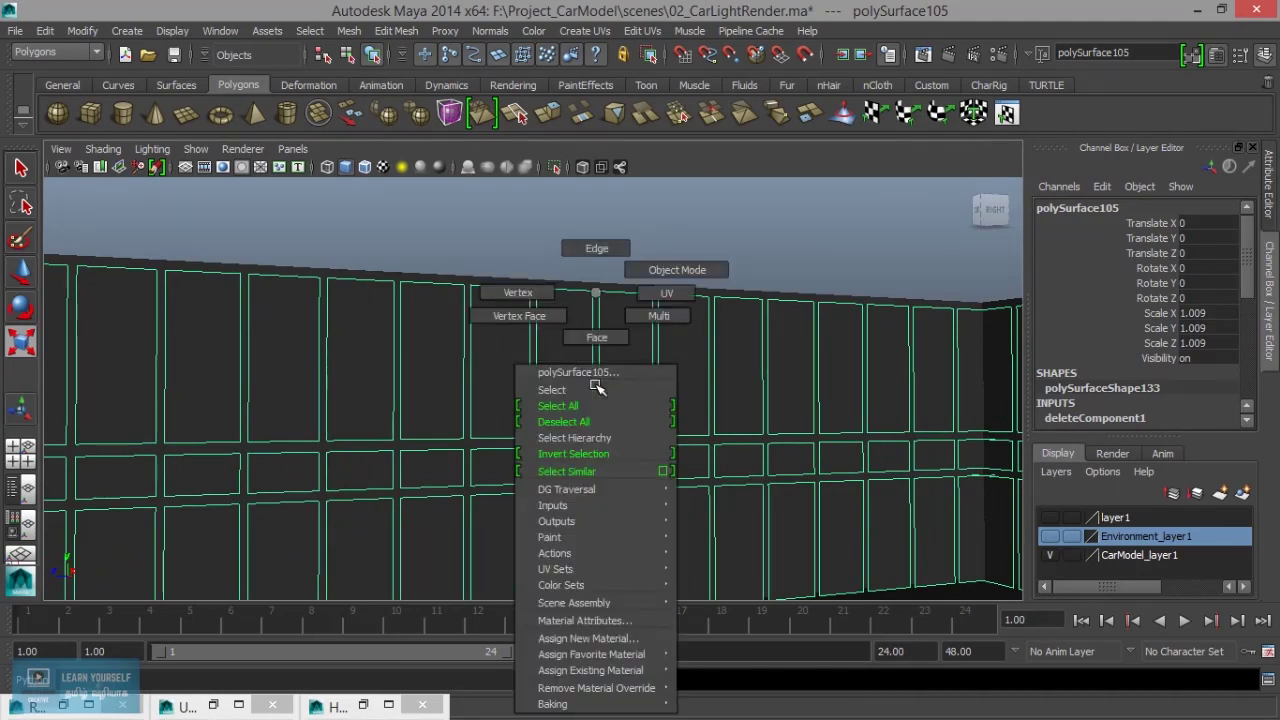
Step: Assign a new Surface Shader to the wall and delete its construction history
click(588, 638)
click(552, 393)
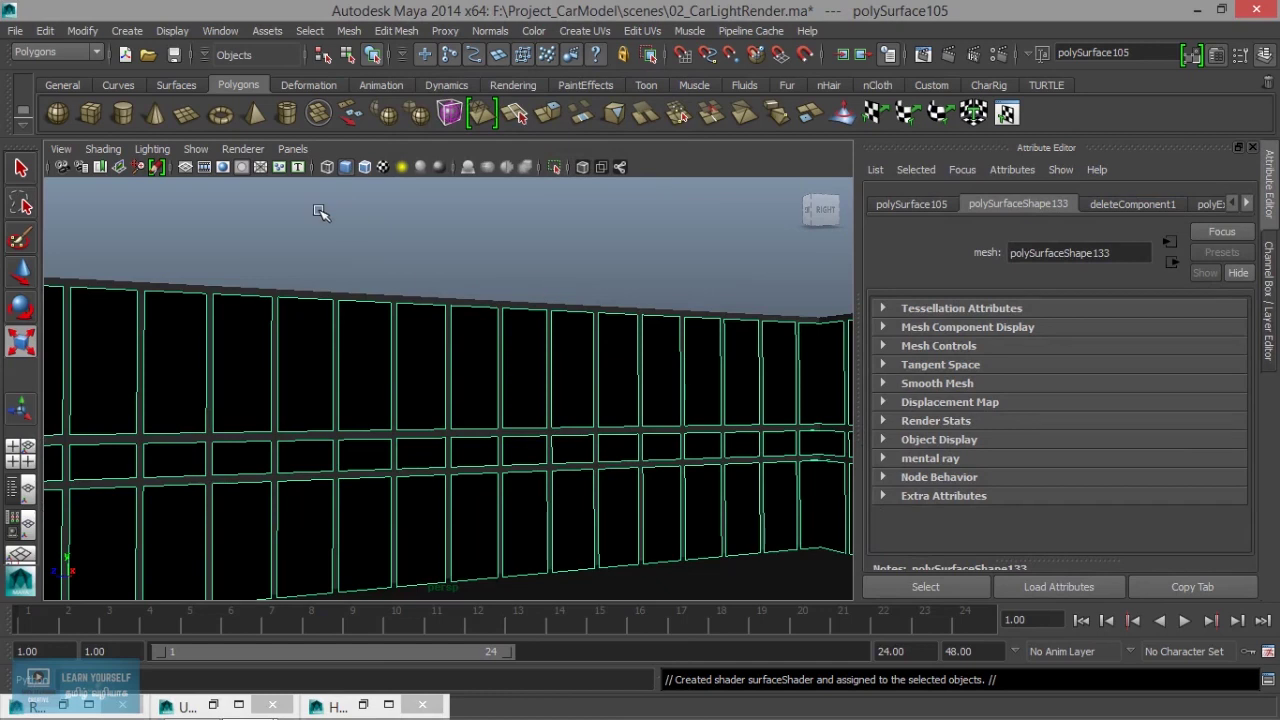
click(45, 31)
mouse_move(95, 242)
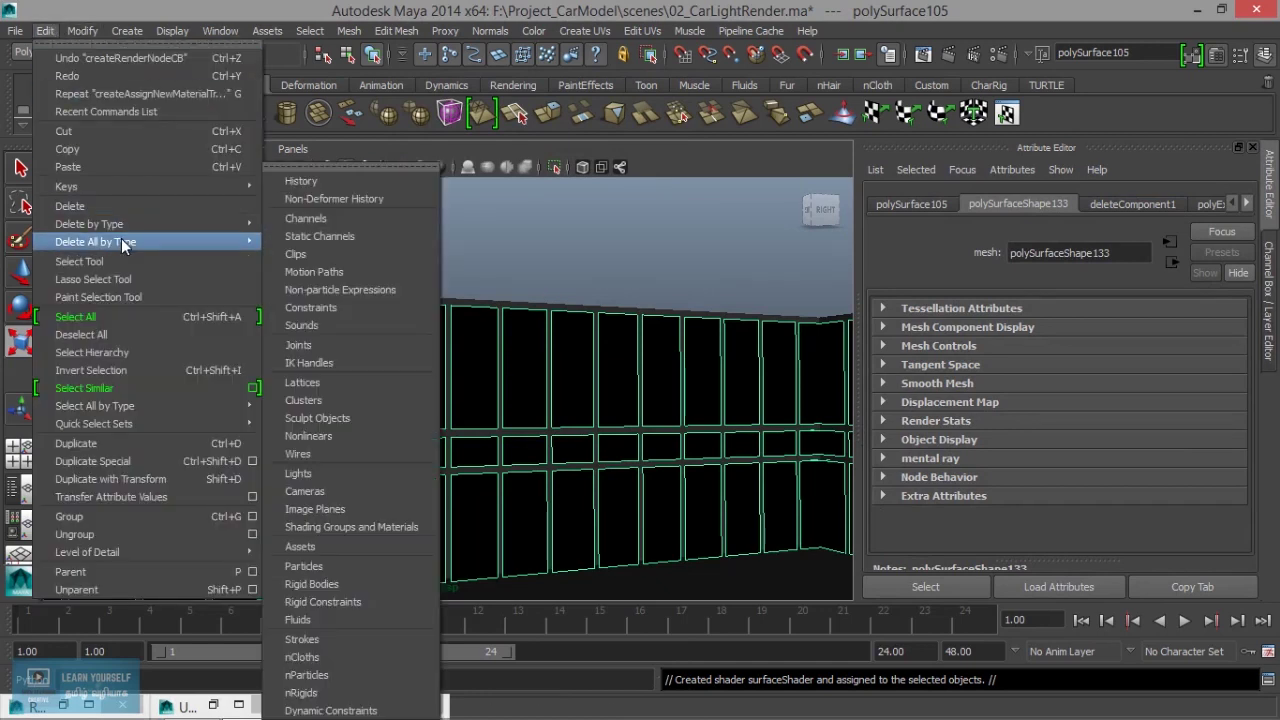
click(295, 233)
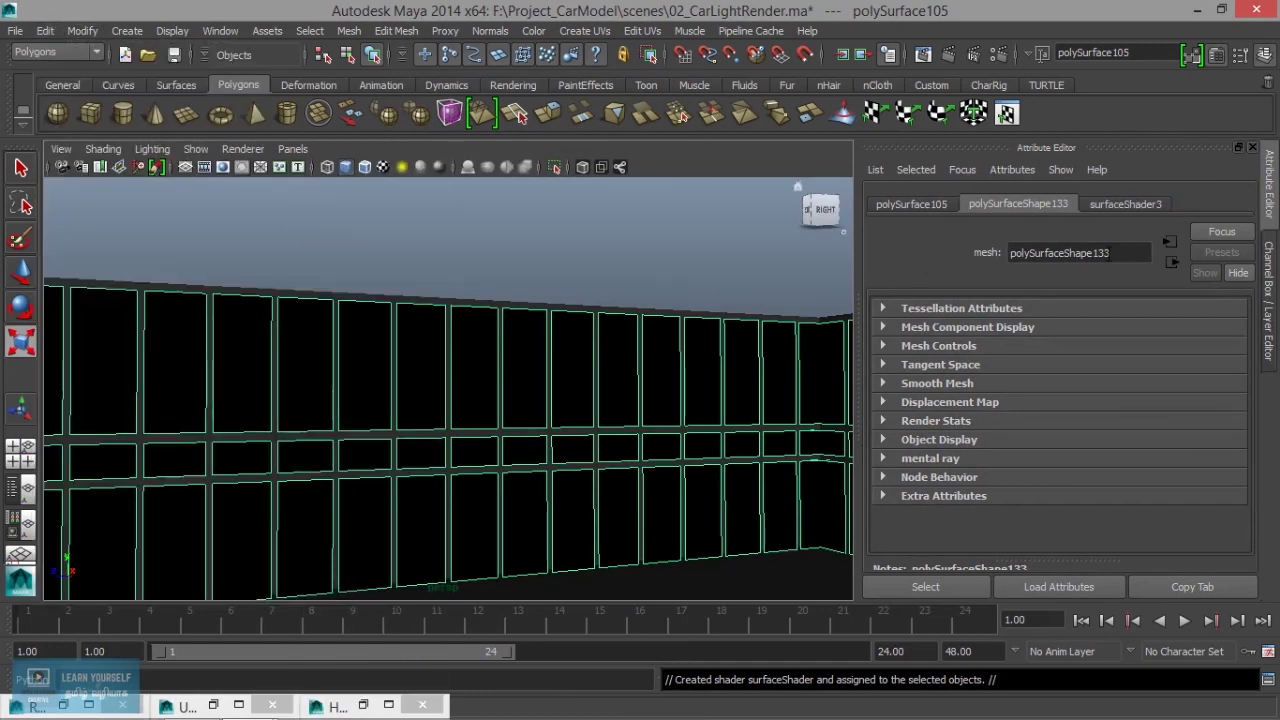
Step: Rename the shader EnrLightMat01 and set its Out Color to pure white
click(1122, 203)
double_click(1103, 256)
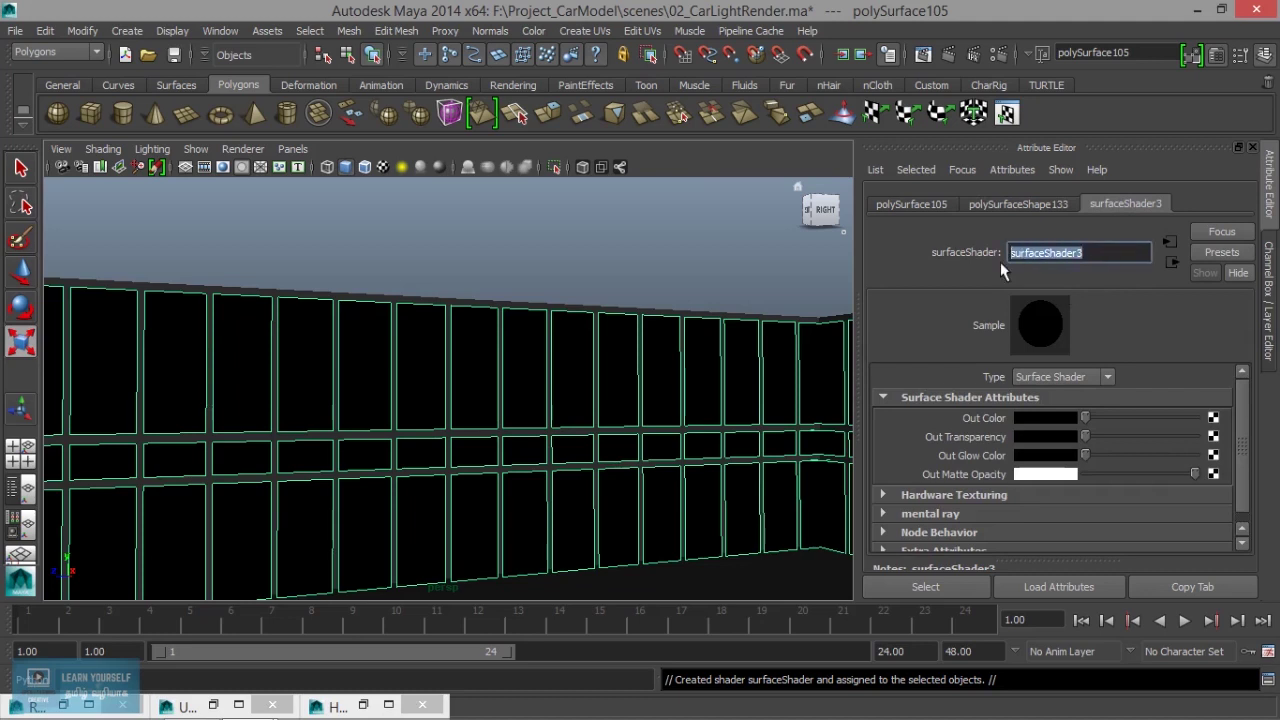
text(EnrLi)
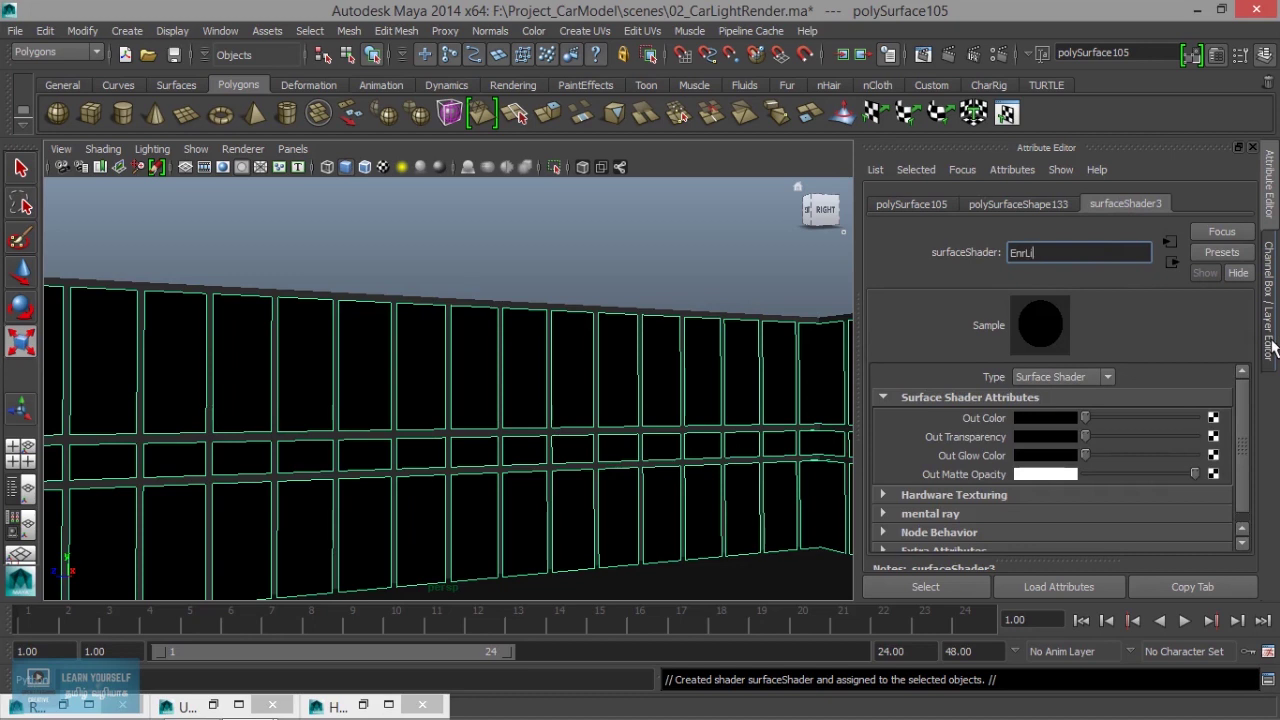
text(ghtMat01)
key(Return)
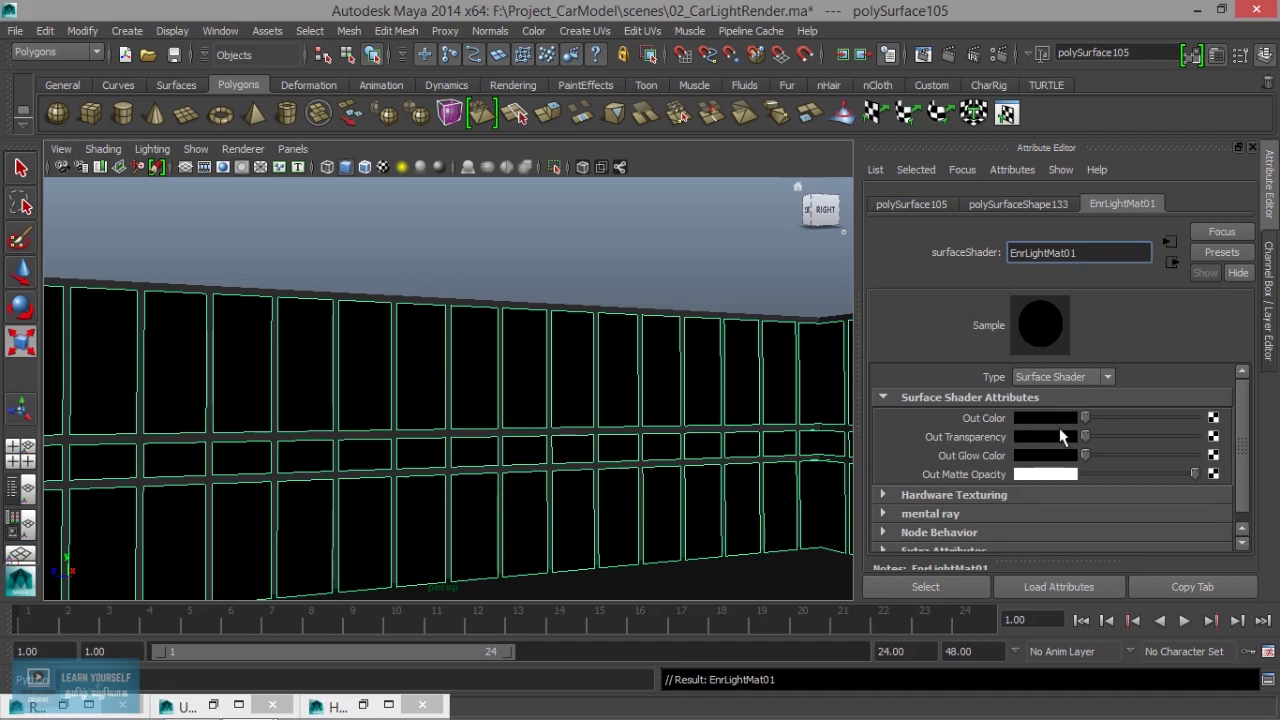
drag(1085, 418, 1200, 420)
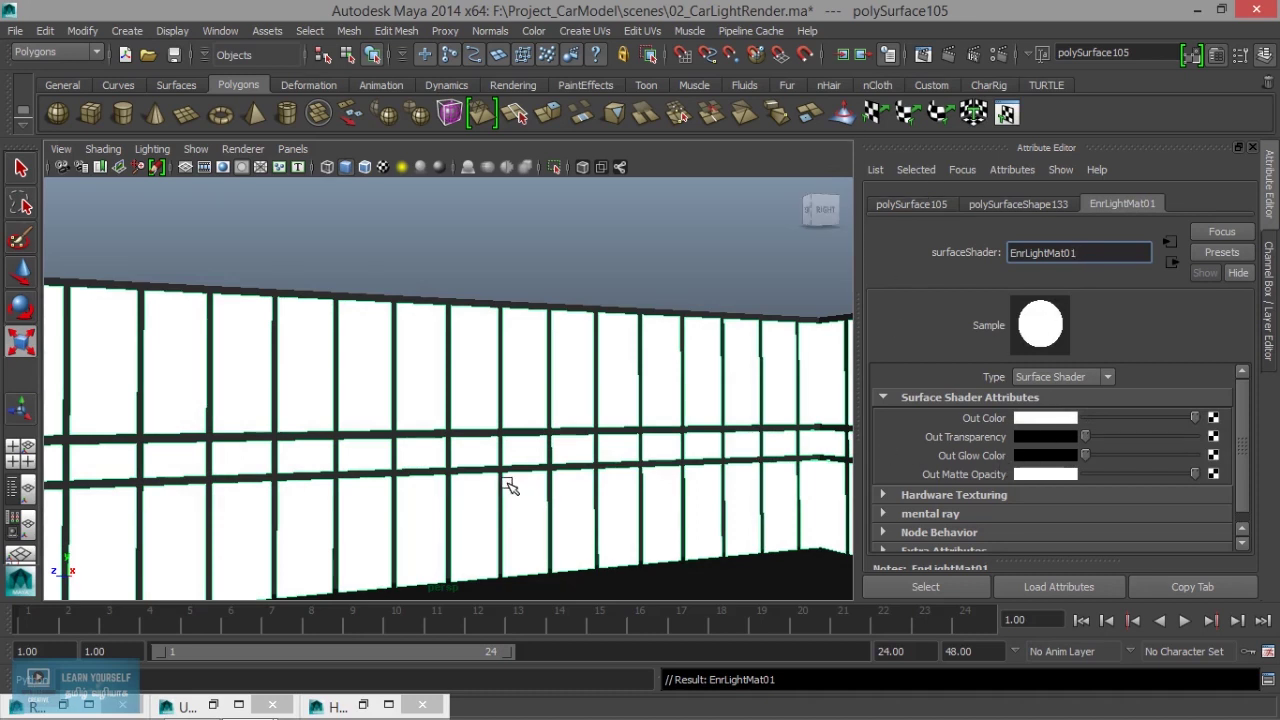
Step: Frame the red car in the perspective view and bring up the Render View window
scroll(509, 487, down, 3)
scroll(509, 489, down, 5)
mouse_move(509, 489)
alt+mouse_down()
mouse_move(603, 503)
mouse_move(434, 443)
alt+mouse_up()
alt+right_drag(434, 443, 634, 500)
alt+middle_drag(634, 500, 409, 466)
alt+right_drag(409, 466, 448, 460)
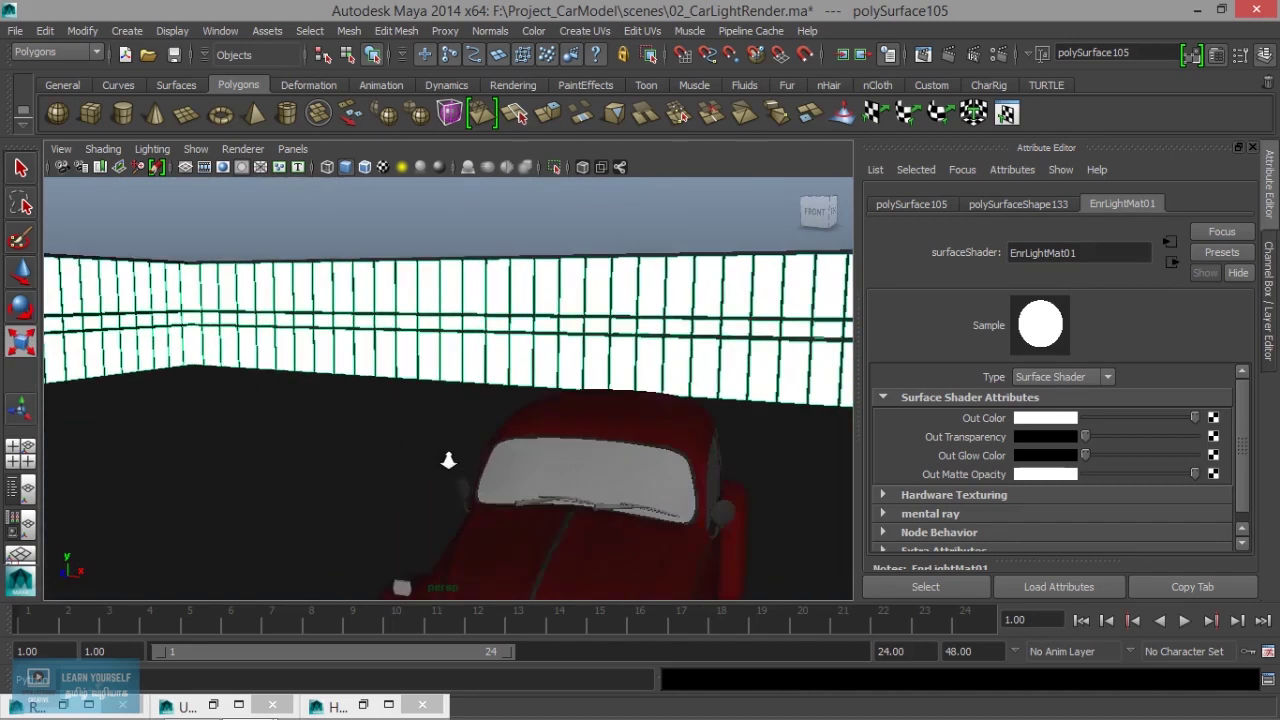
click(919, 53)
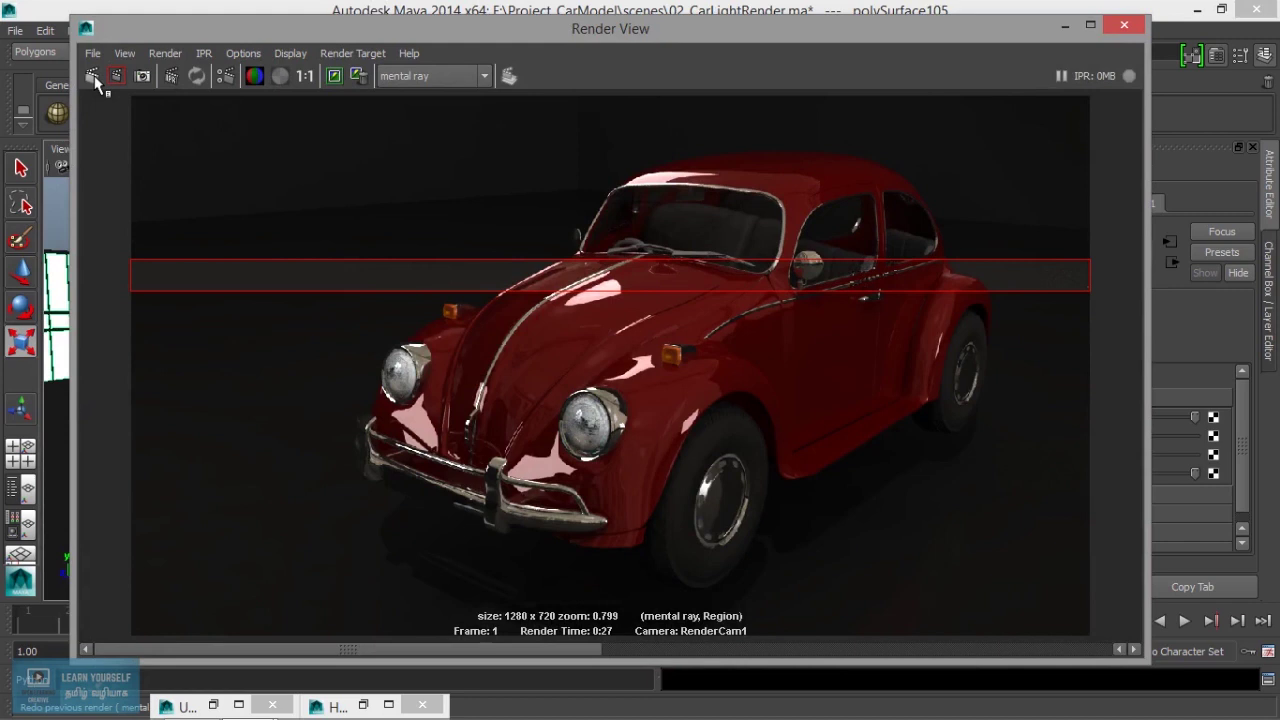
Step: Make Environment_layer1 visible and render the full frame in mental ray
click(1066, 25)
key(ctrl+a)
click(1051, 537)
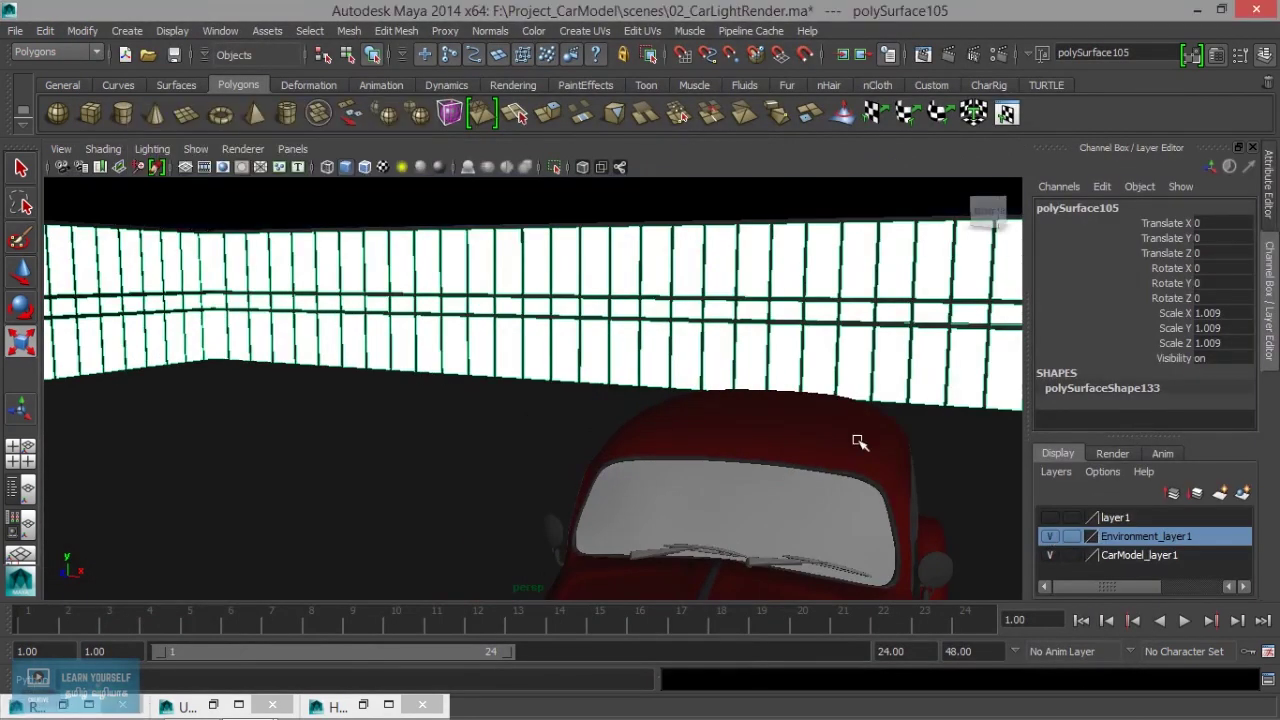
click(923, 55)
click(89, 78)
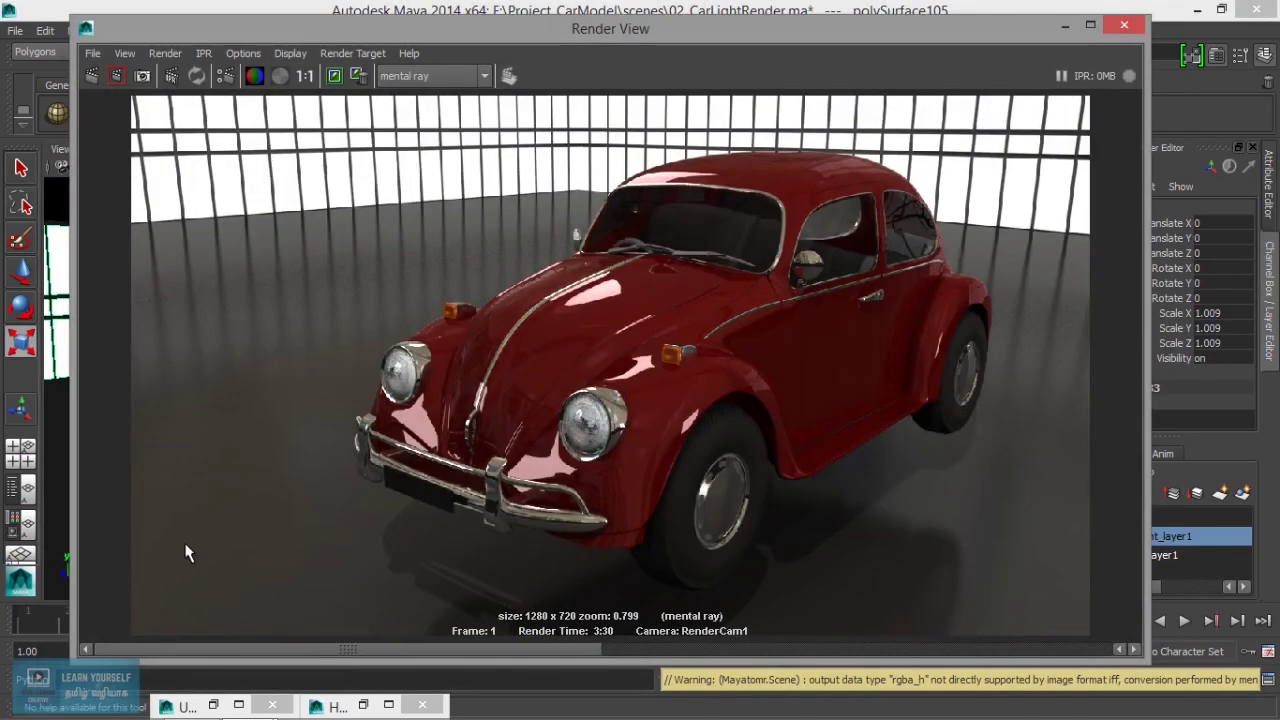
Step: Compare the new render against the stored dark and bright renders, then minimise Render View
click(680, 646)
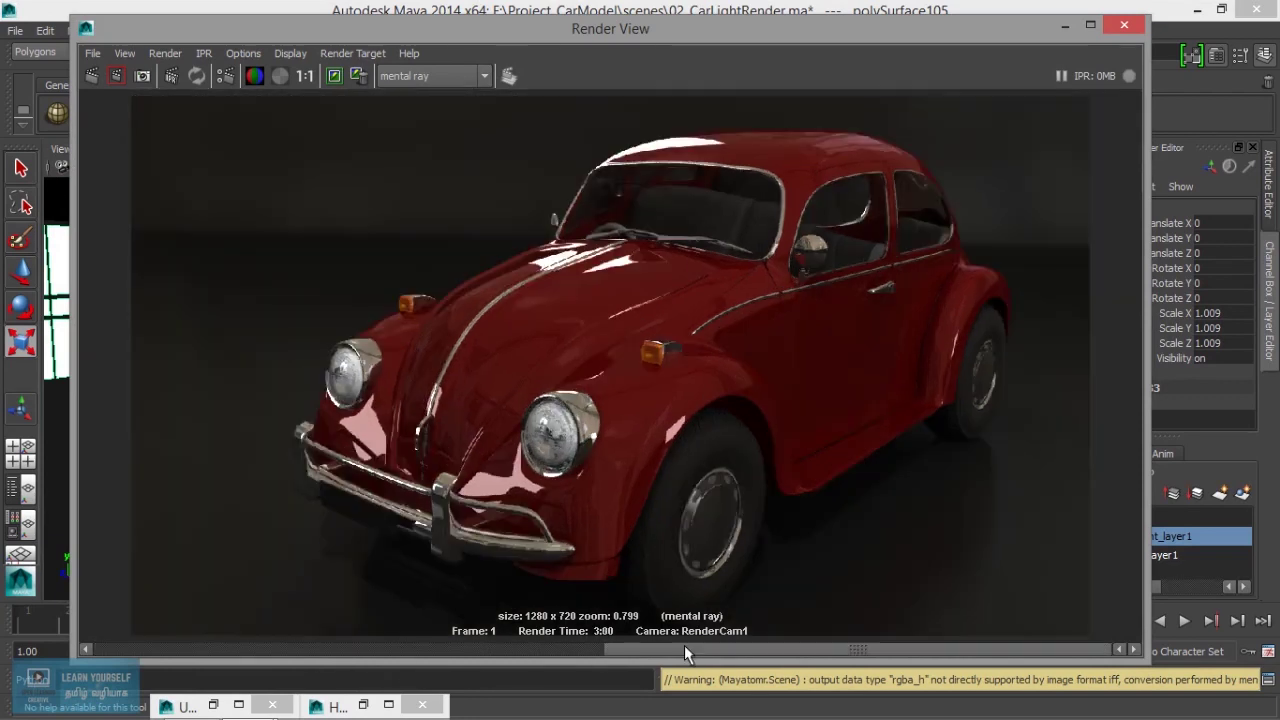
click(605, 650)
click(637, 656)
click(581, 655)
click(611, 647)
click(582, 652)
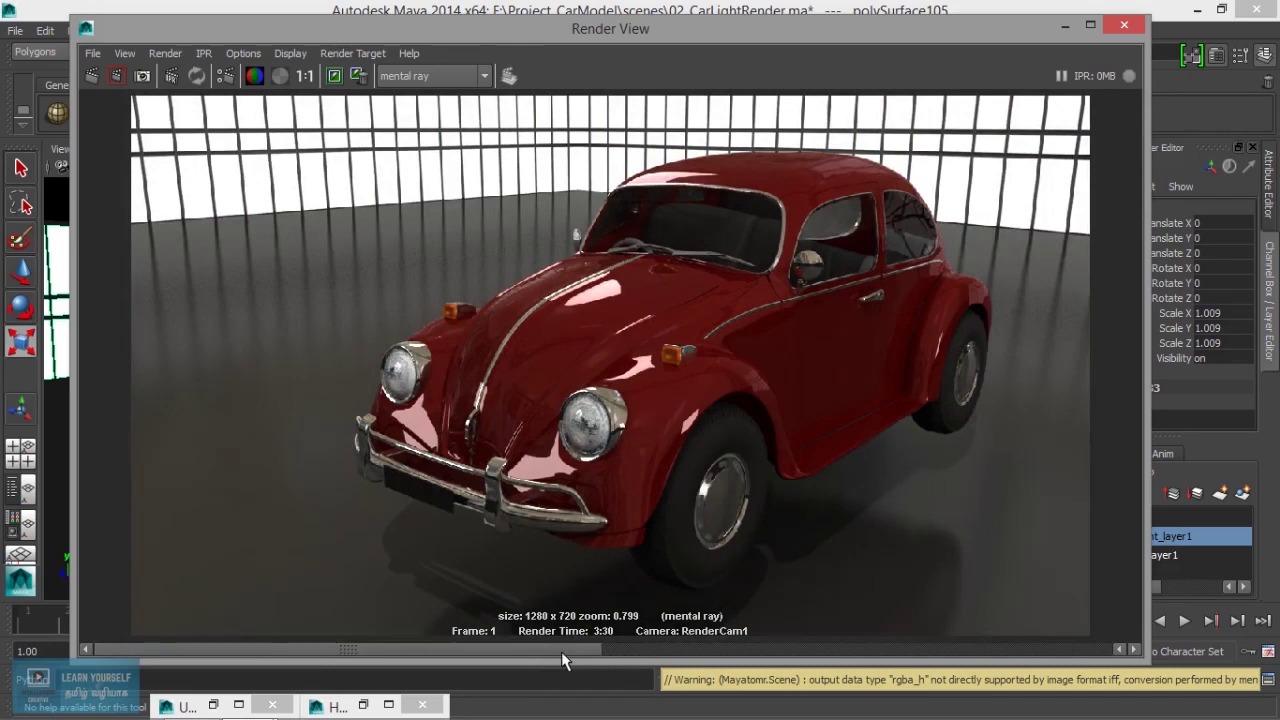
click(697, 660)
click(612, 648)
click(1064, 24)
mouse_move(704, 470)
alt+mouse_down()
mouse_move(500, 289)
mouse_move(557, 391)
mouse_move(543, 403)
alt+mouse_up()
Step: With the Move tool, raise polySurface104 slightly along Y near the car's front
mouse_move(486, 445)
alt+mouse_down()
mouse_move(454, 454)
mouse_move(503, 508)
alt+mouse_up()
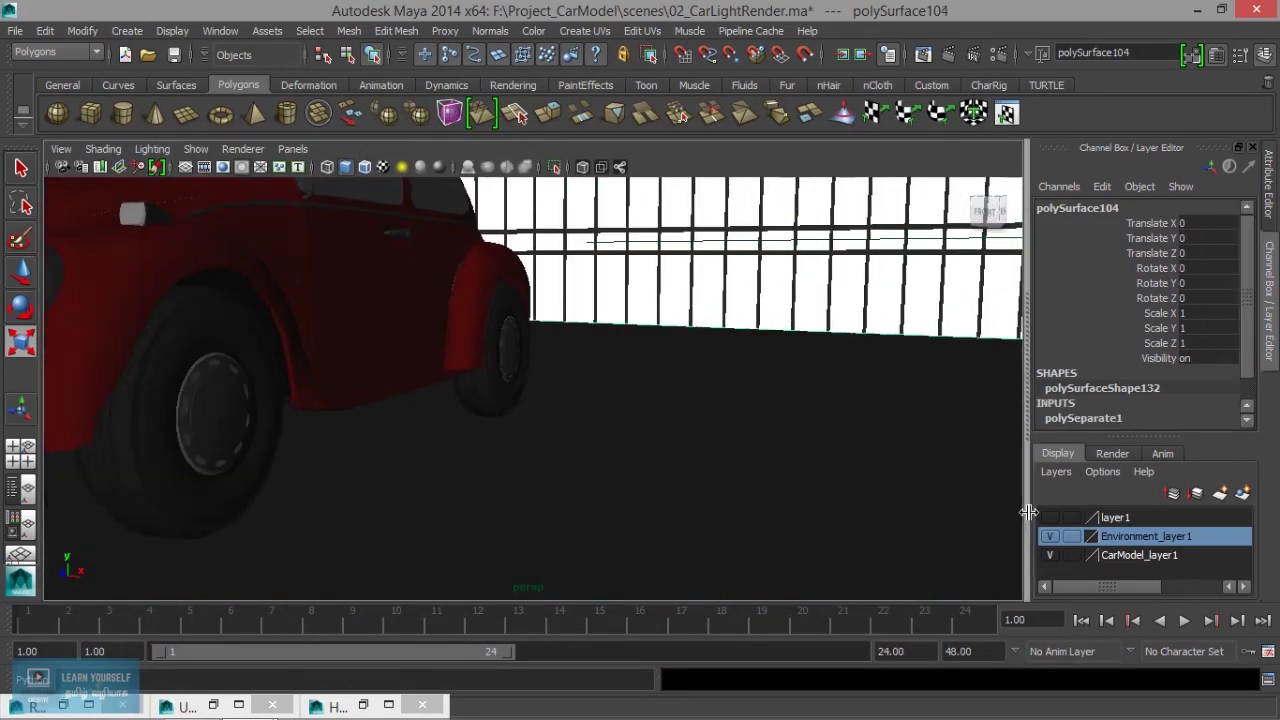
scroll(791, 505, down, 5)
scroll(785, 506, down, 3)
mouse_move(510, 445)
alt+mouse_down()
mouse_move(525, 434)
mouse_move(503, 429)
mouse_move(562, 453)
alt+mouse_up()
alt+middle_drag(562, 453, 630, 515)
alt+drag(600, 483, 580, 486)
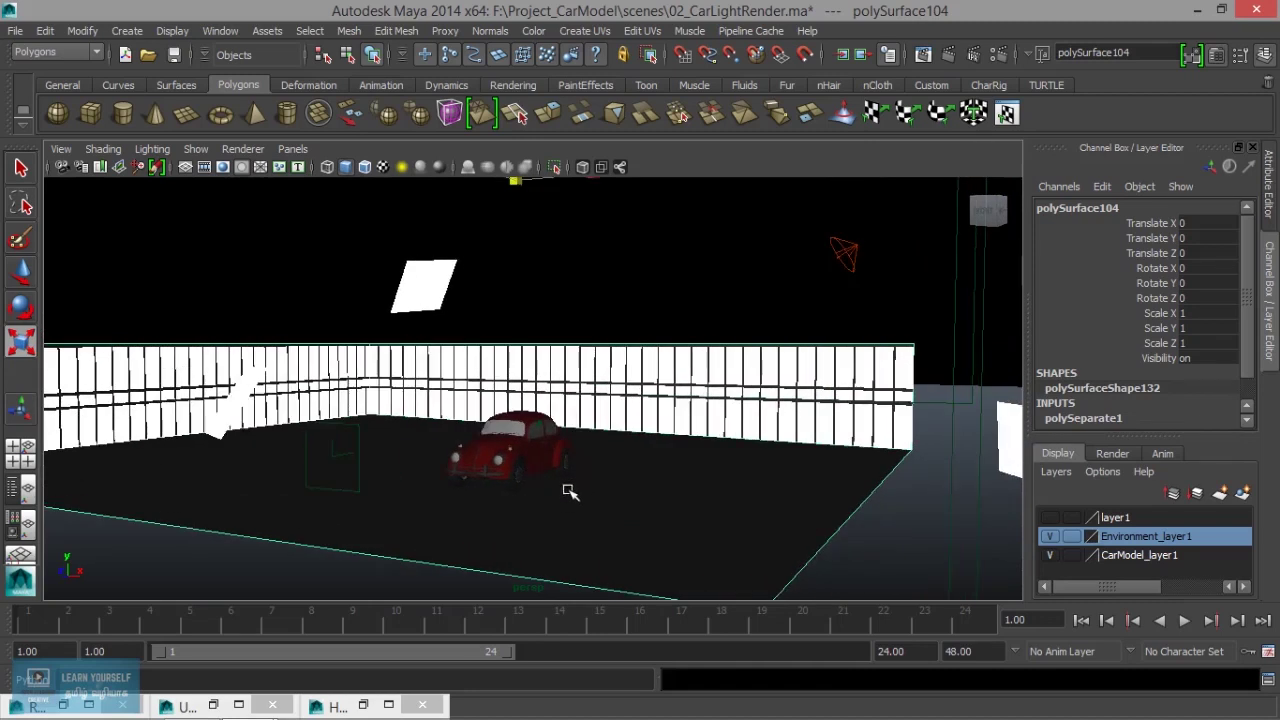
key(w)
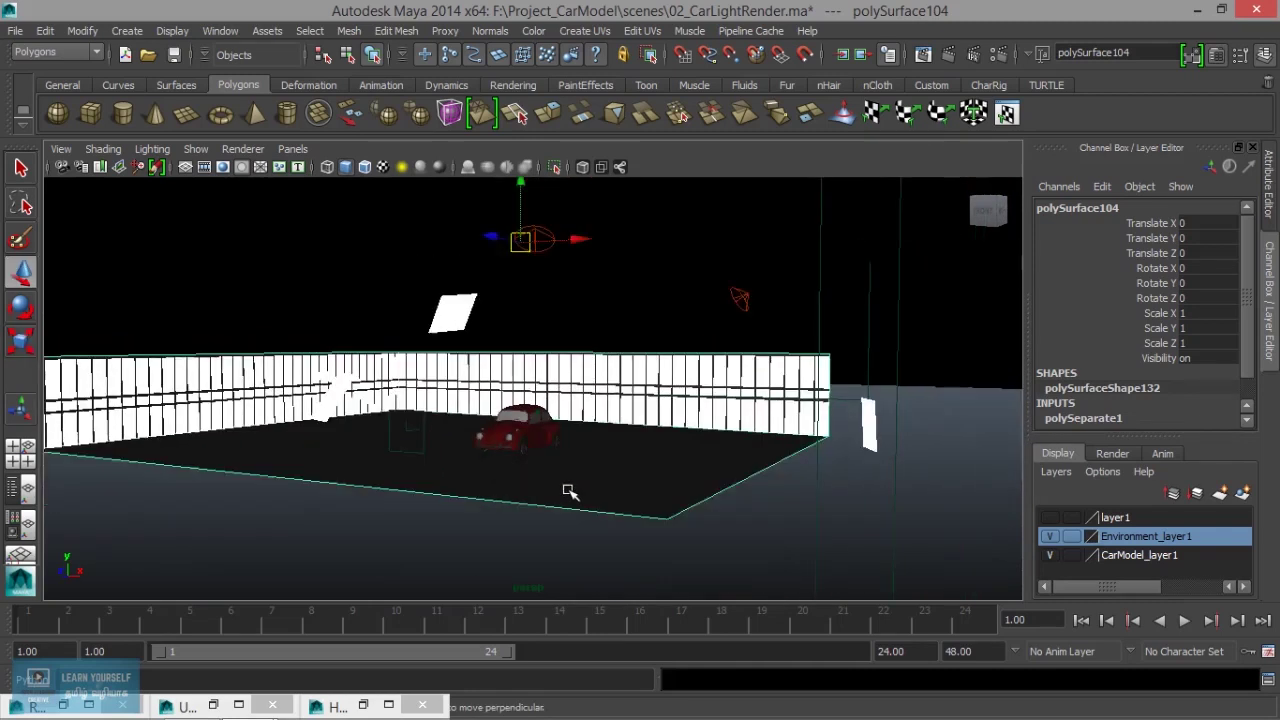
alt+drag(614, 515, 603, 517)
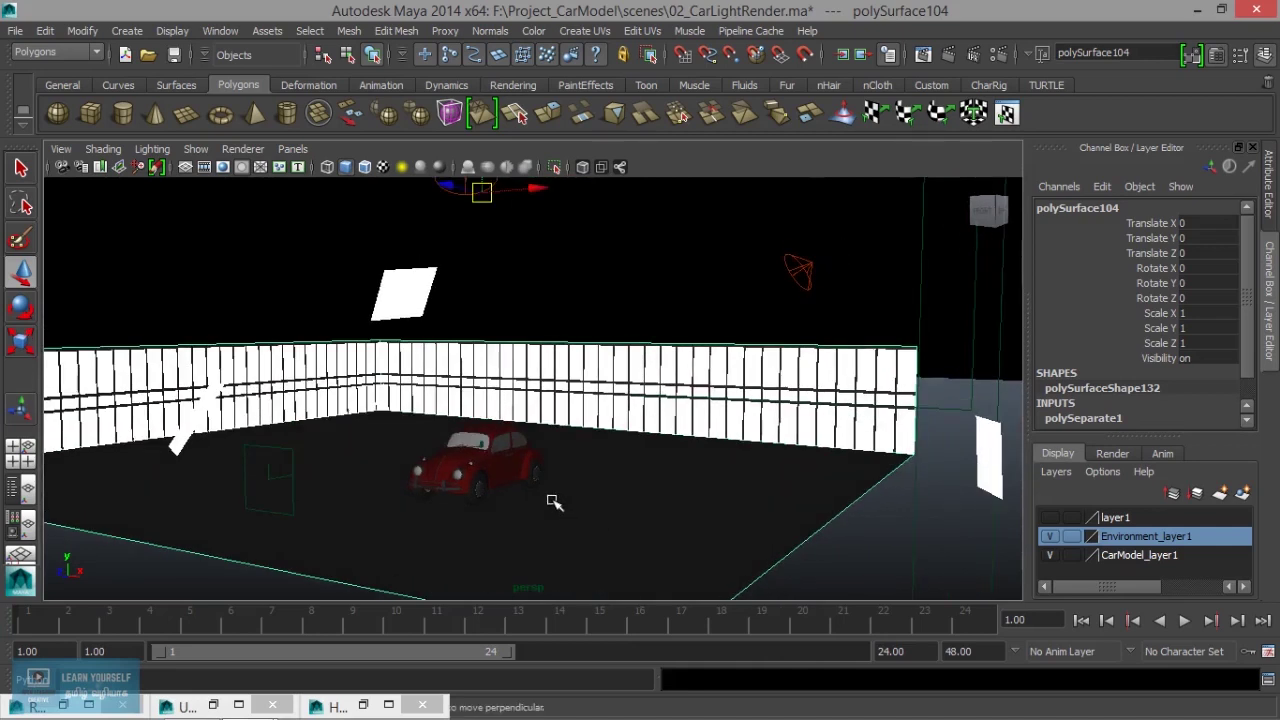
alt+drag(510, 385, 537, 444)
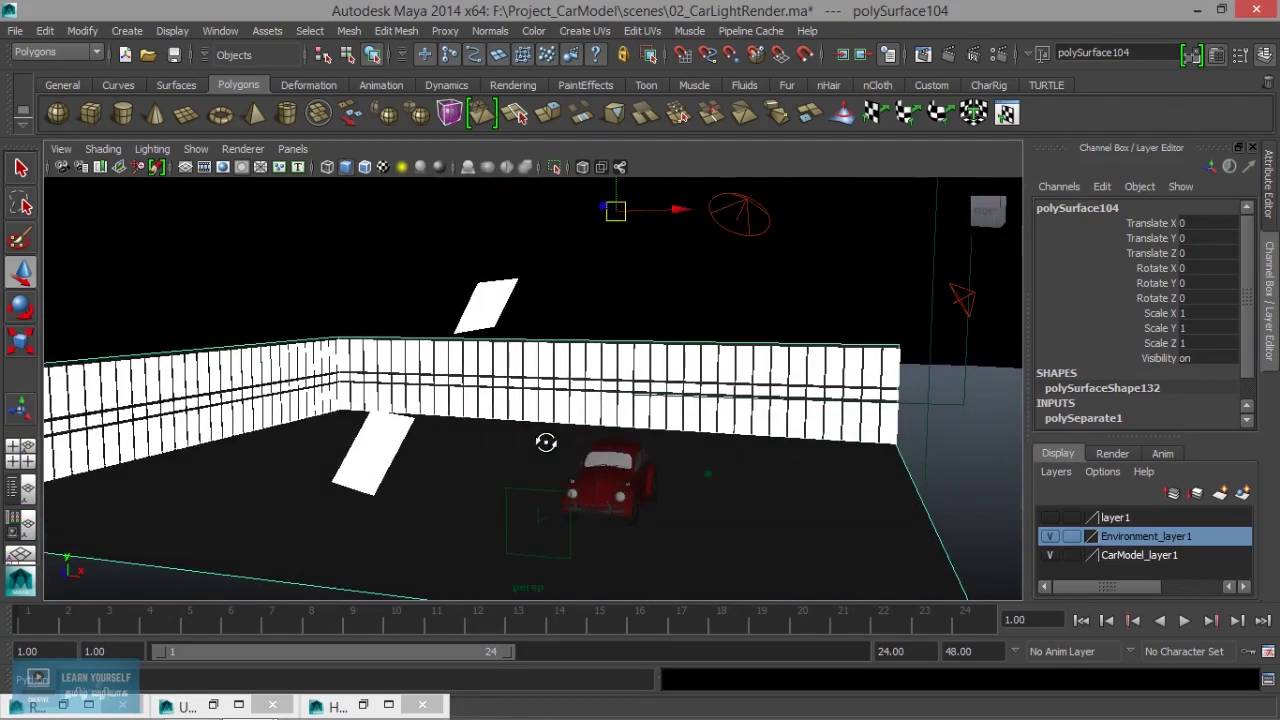
drag(615, 200, 628, 510)
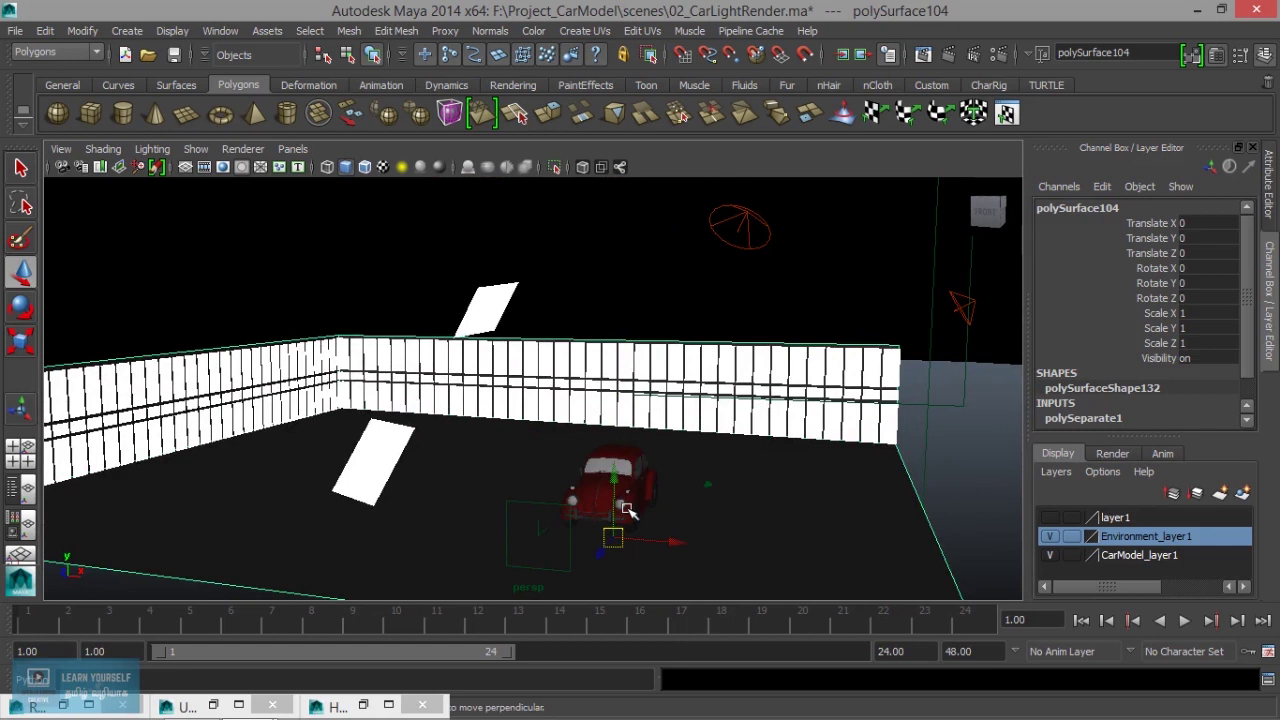
scroll(628, 510, up, 5)
alt+middle_drag(628, 510, 554, 451)
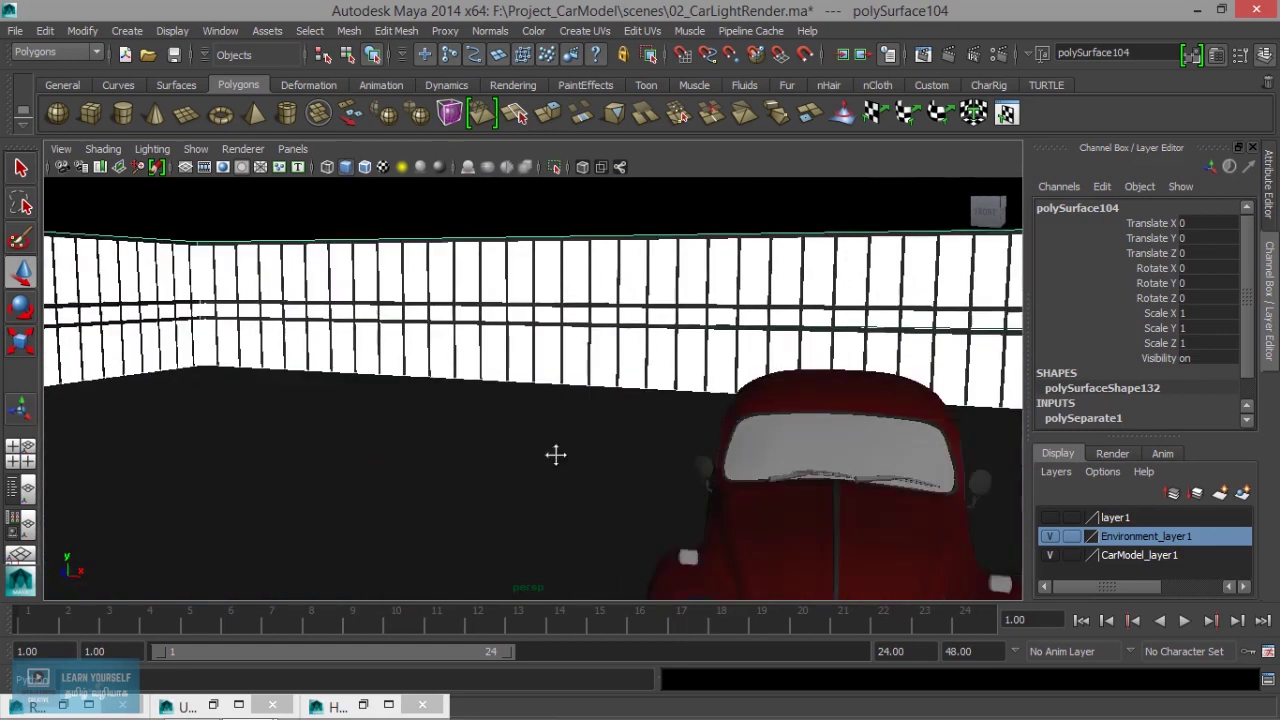
scroll(447, 398, up, 3)
scroll(460, 430, up, 3)
scroll(443, 451, up, 3)
scroll(423, 506, up, 2)
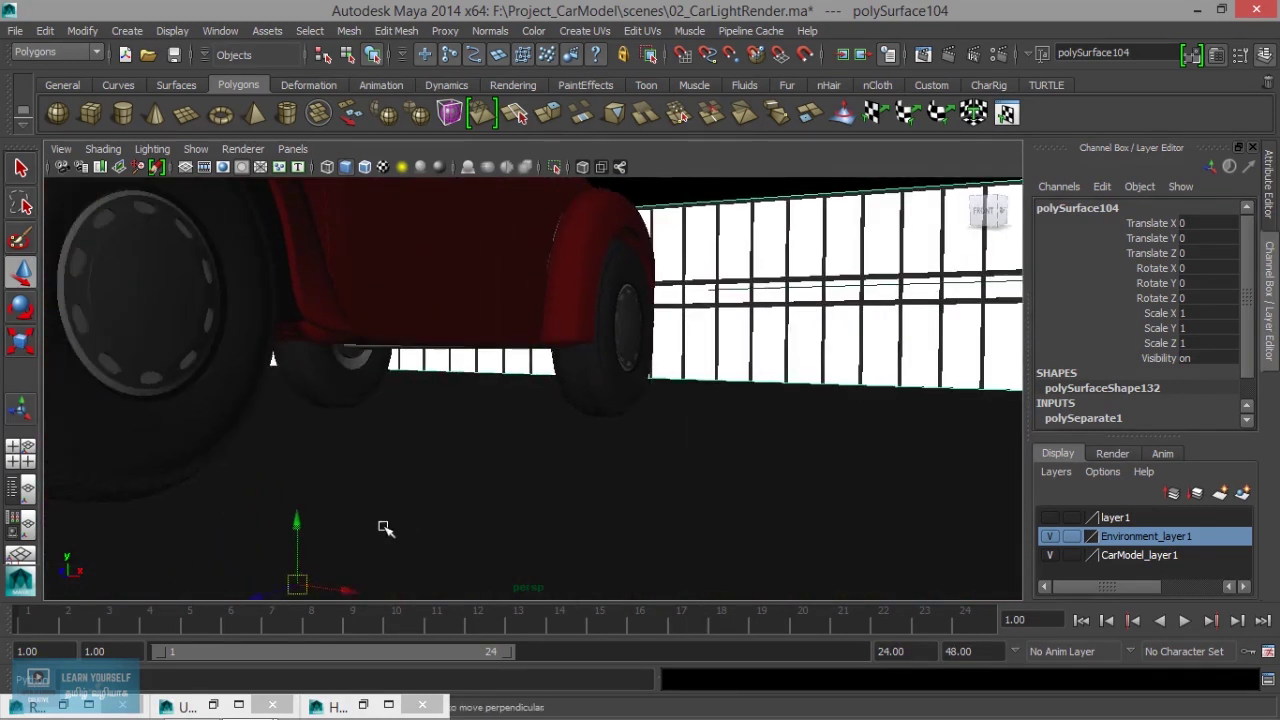
mouse_move(297, 527)
mouse_down()
mouse_move(298, 420)
mouse_move(303, 483)
mouse_up()
Step: Raise polySurface104 a little more to Translate Y 0.024, then frame the whole car
alt+middle_drag(303, 483, 394, 440)
mouse_move(371, 451)
alt+mouse_down()
mouse_move(348, 476)
mouse_move(349, 403)
alt+mouse_up()
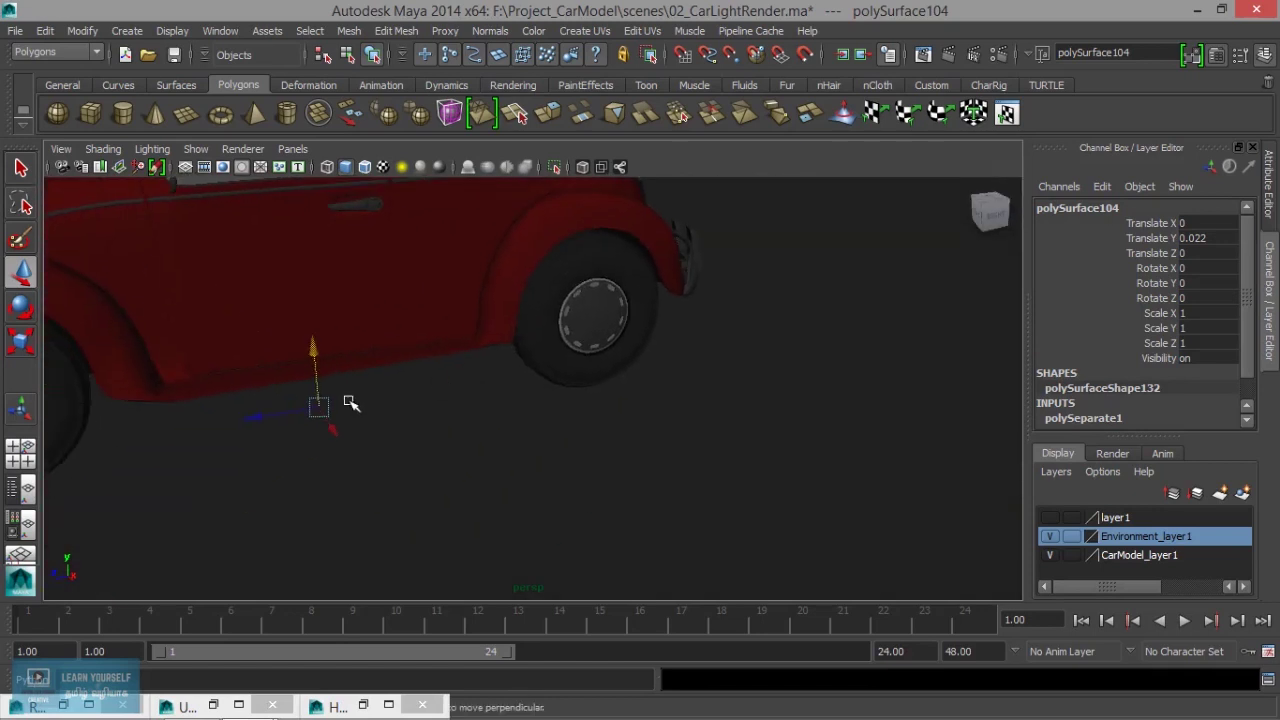
alt+right_drag(349, 403, 414, 443)
drag(140, 362, 141, 356)
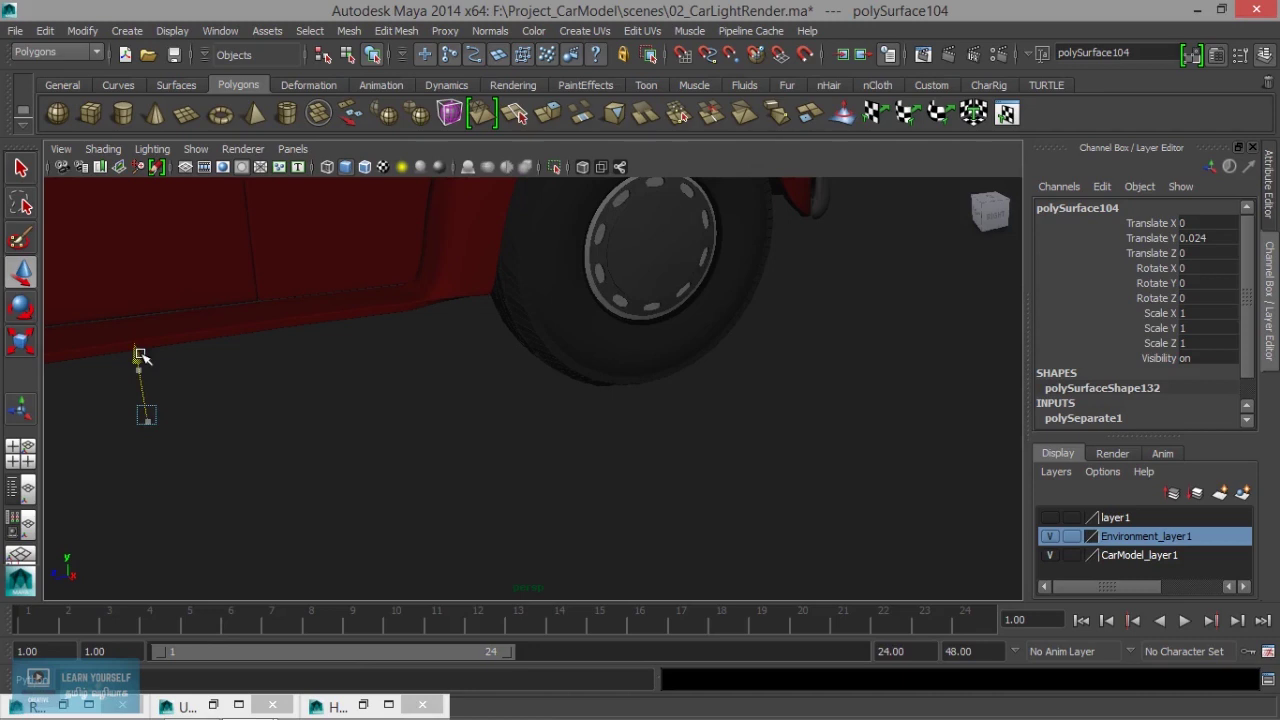
mouse_move(326, 397)
alt+right_down()
mouse_move(517, 437)
mouse_move(407, 436)
alt+right_up()
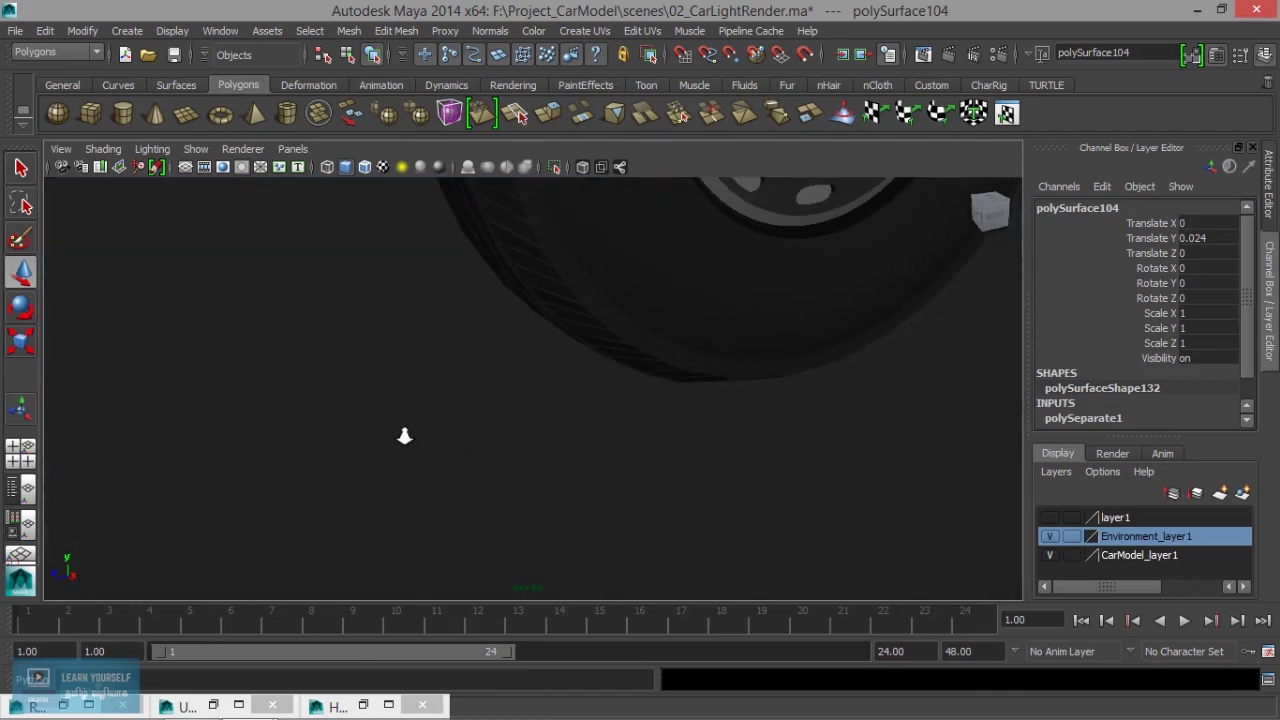
key(f)
mouse_move(409, 449)
alt+mouse_down()
mouse_move(480, 434)
mouse_move(445, 447)
mouse_move(394, 389)
mouse_move(847, 8)
alt+mouse_up()
scroll(445, 447, down, 5)
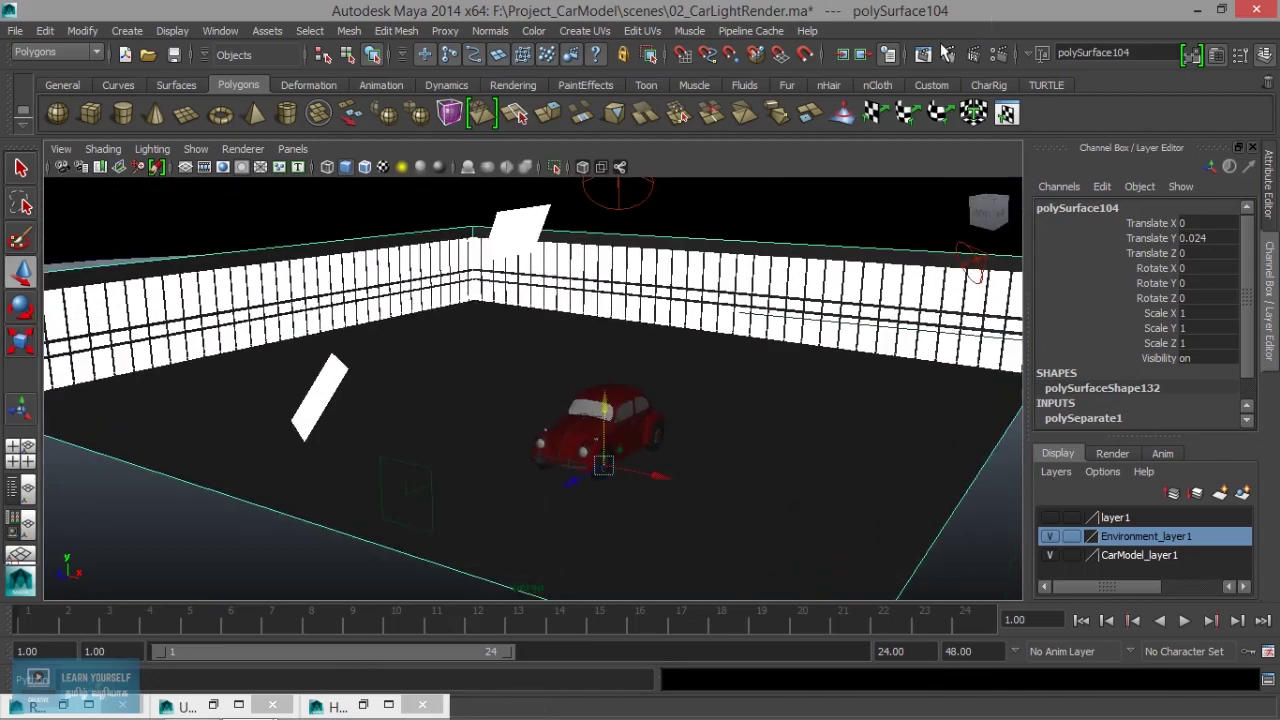
Step: Select polySurface105, lower it to Translate Y -0.021, and restore Render View
click(923, 54)
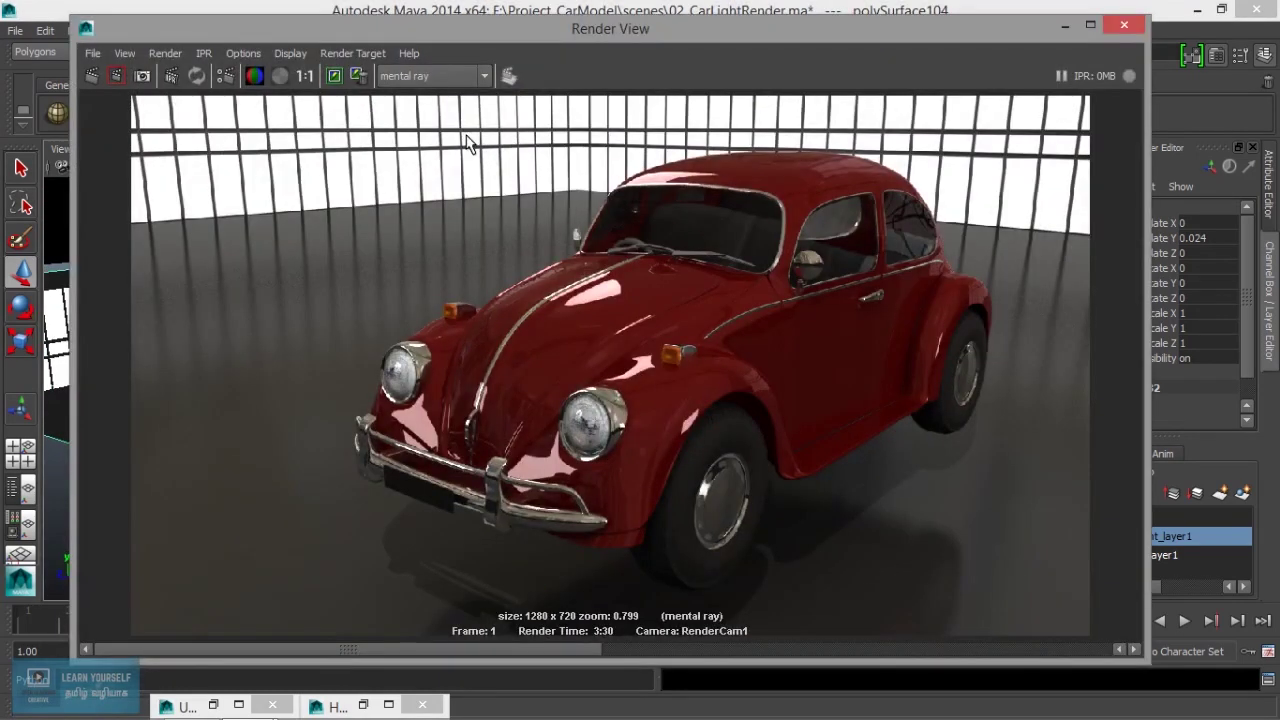
click(1064, 25)
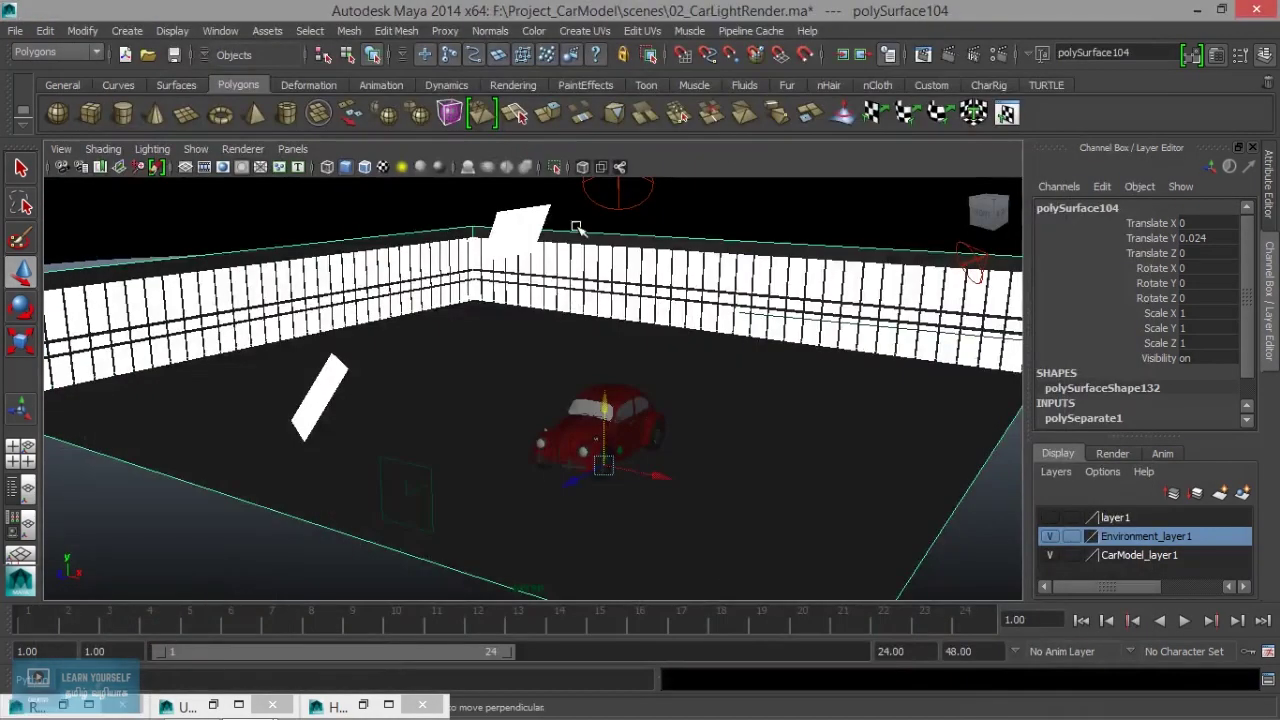
click(454, 273)
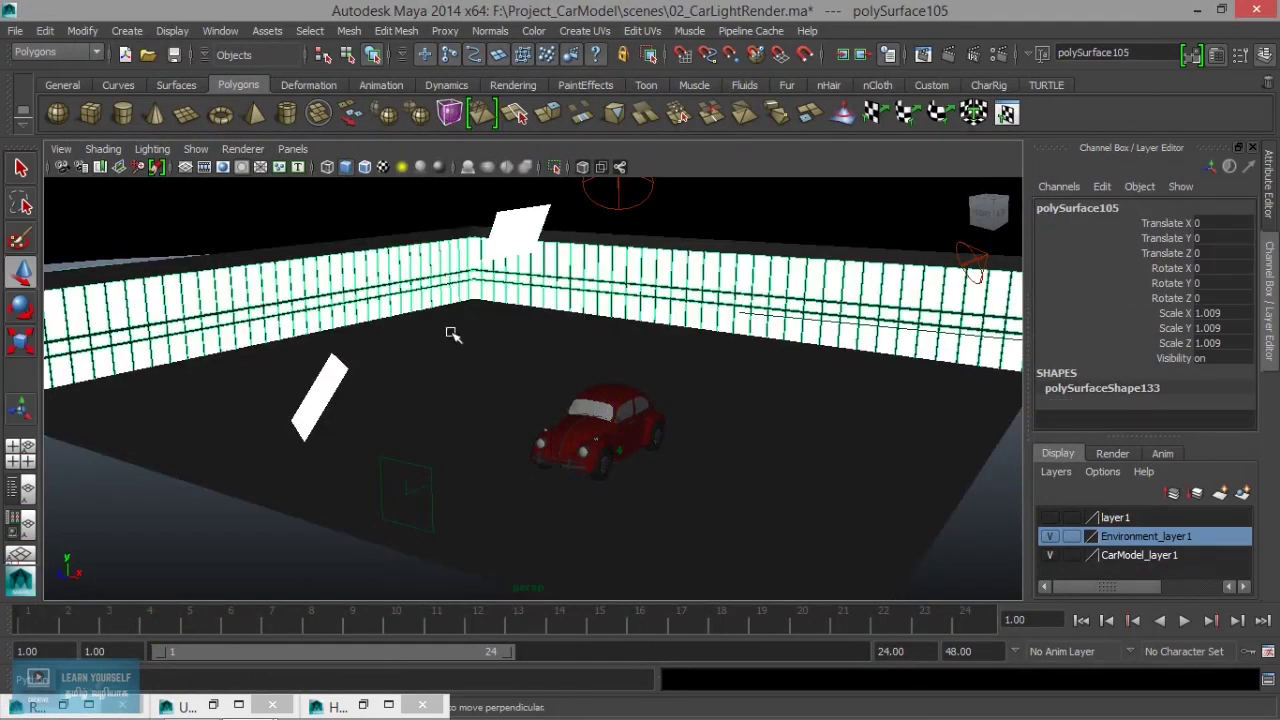
alt+drag(445, 423, 487, 403)
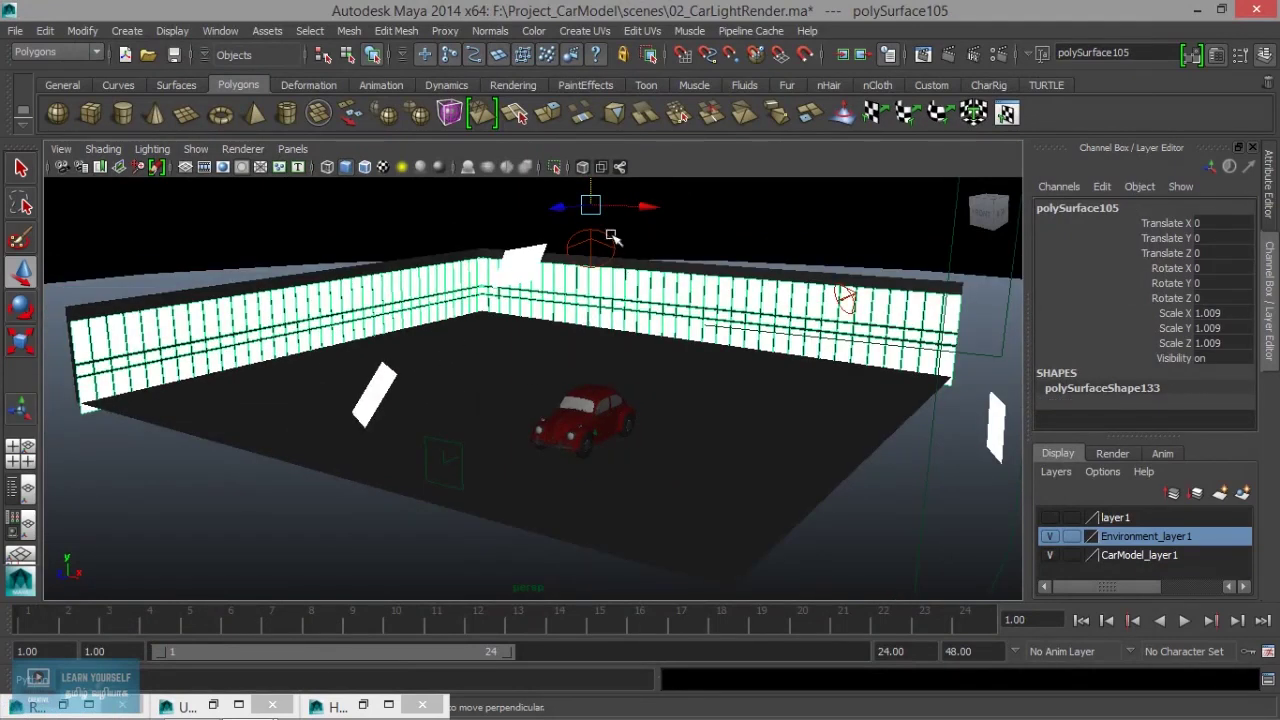
alt+drag(590, 302, 592, 303)
drag(590, 194, 588, 206)
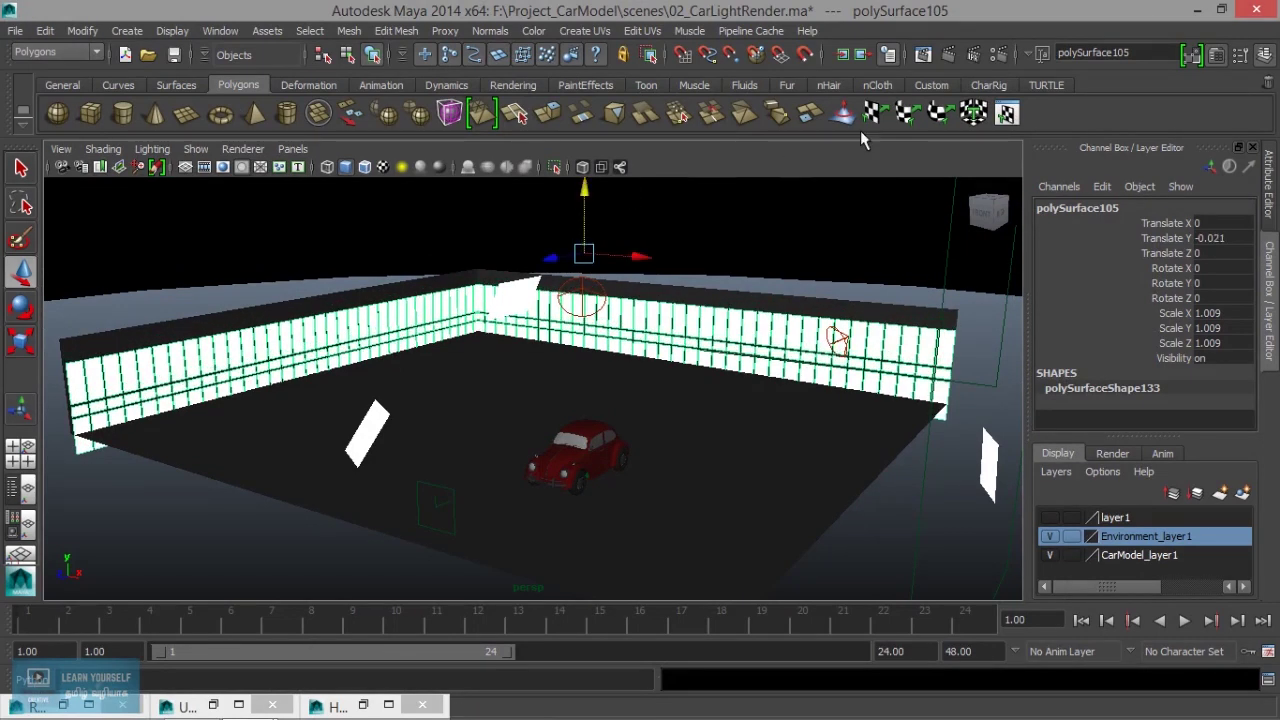
click(922, 54)
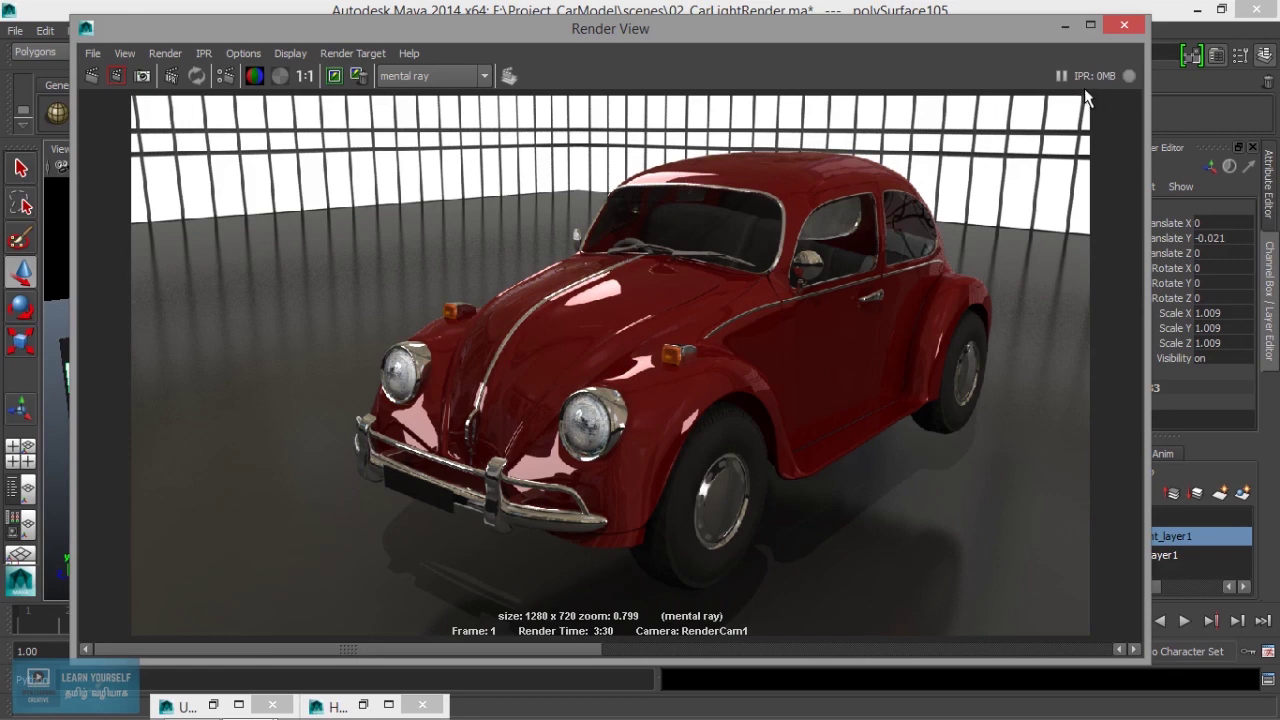
Step: Redo the mental ray render and scroll the image store to compare earlier renders
click(1065, 28)
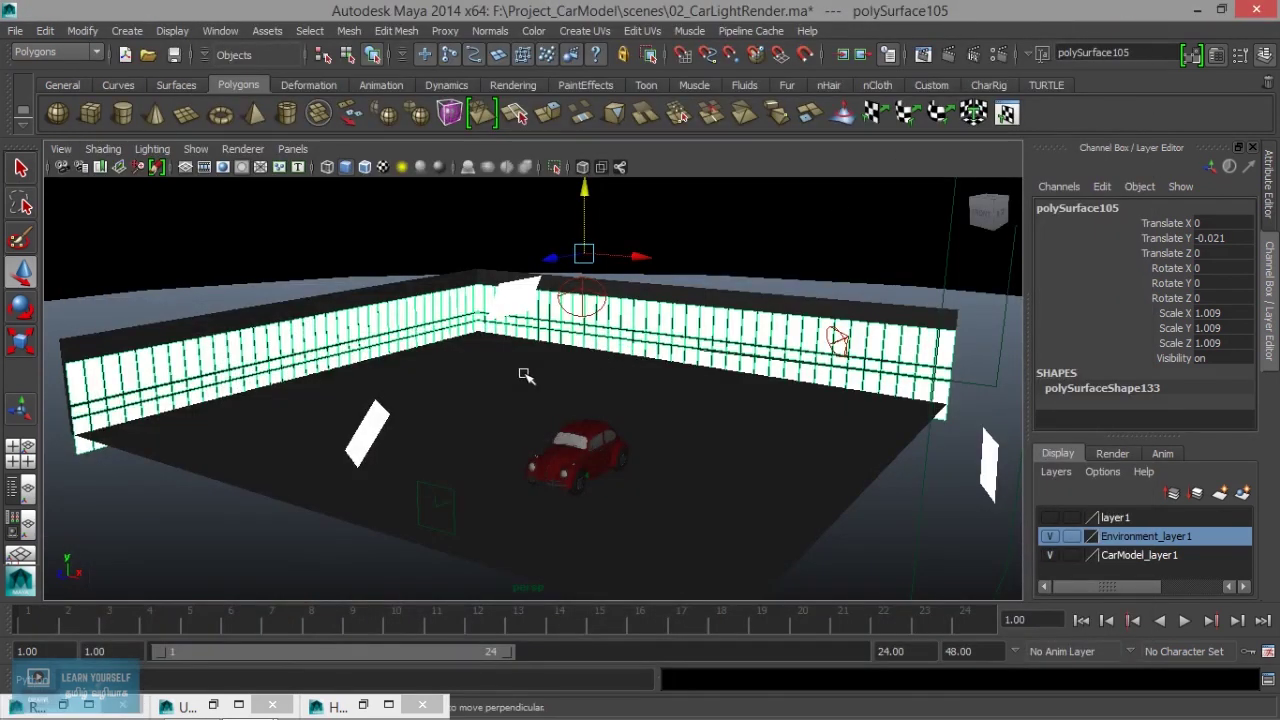
click(62, 705)
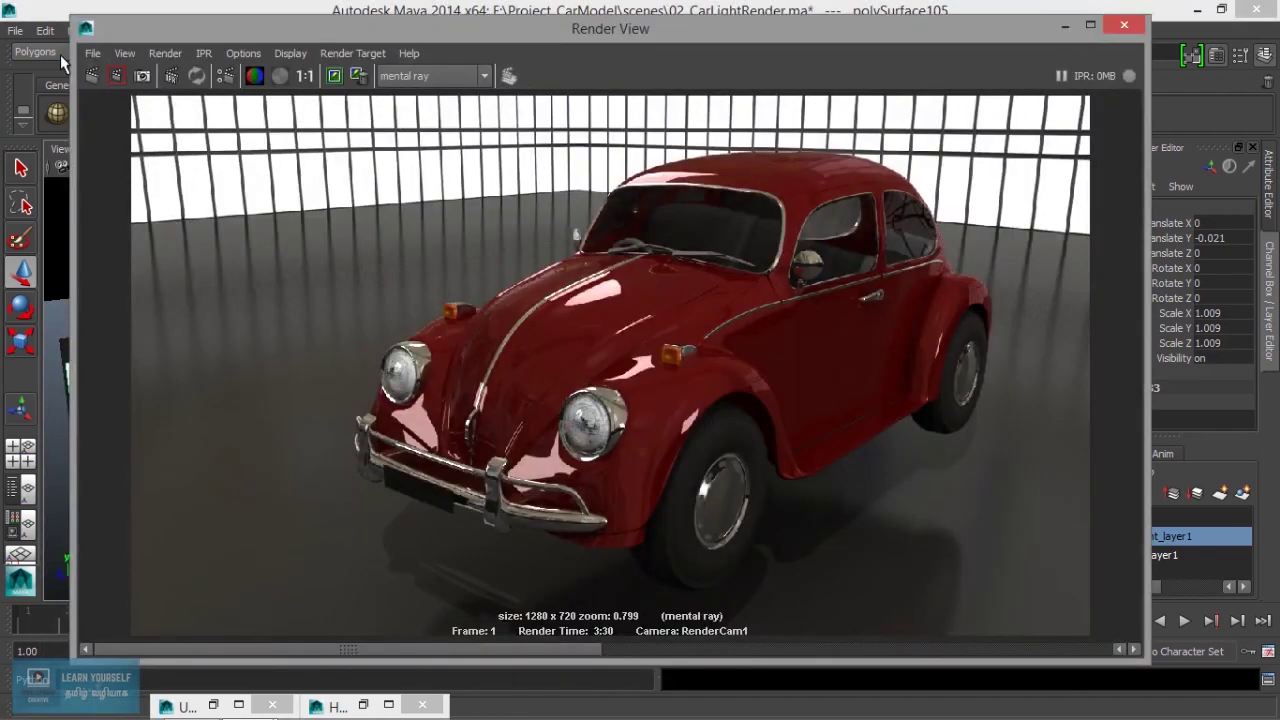
click(93, 77)
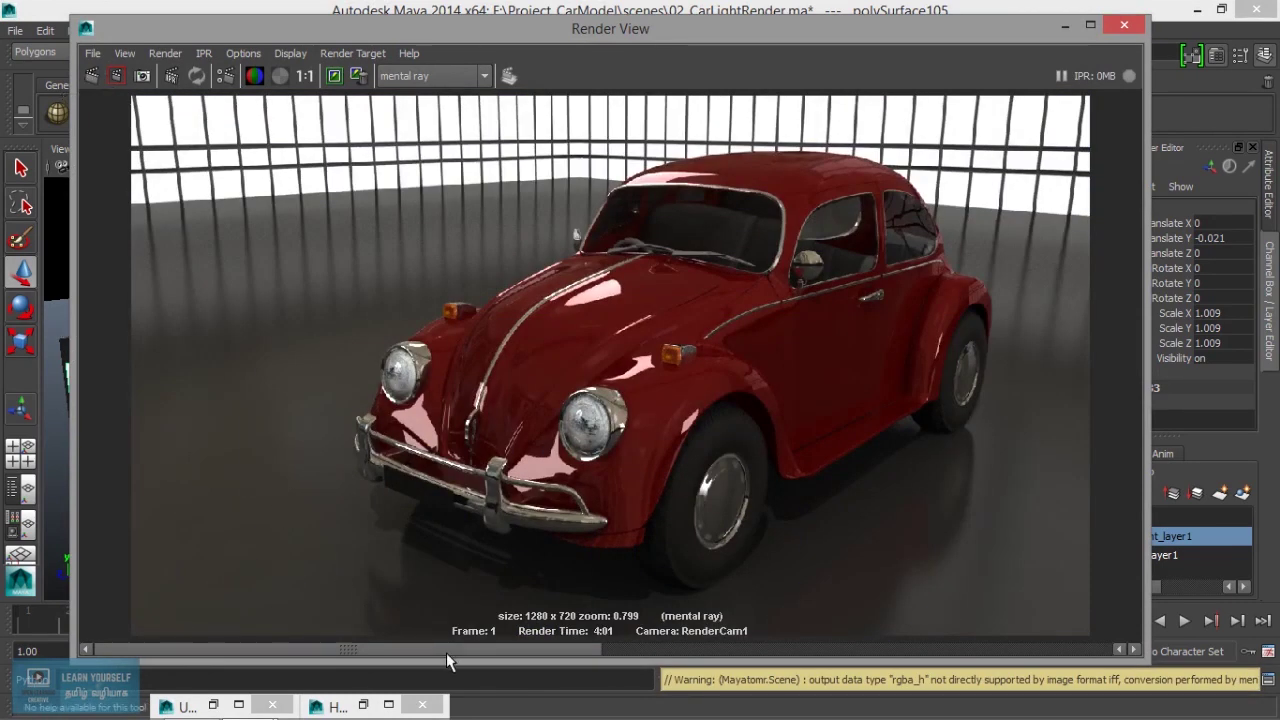
drag(447, 652, 798, 648)
drag(727, 646, 578, 646)
drag(715, 646, 633, 650)
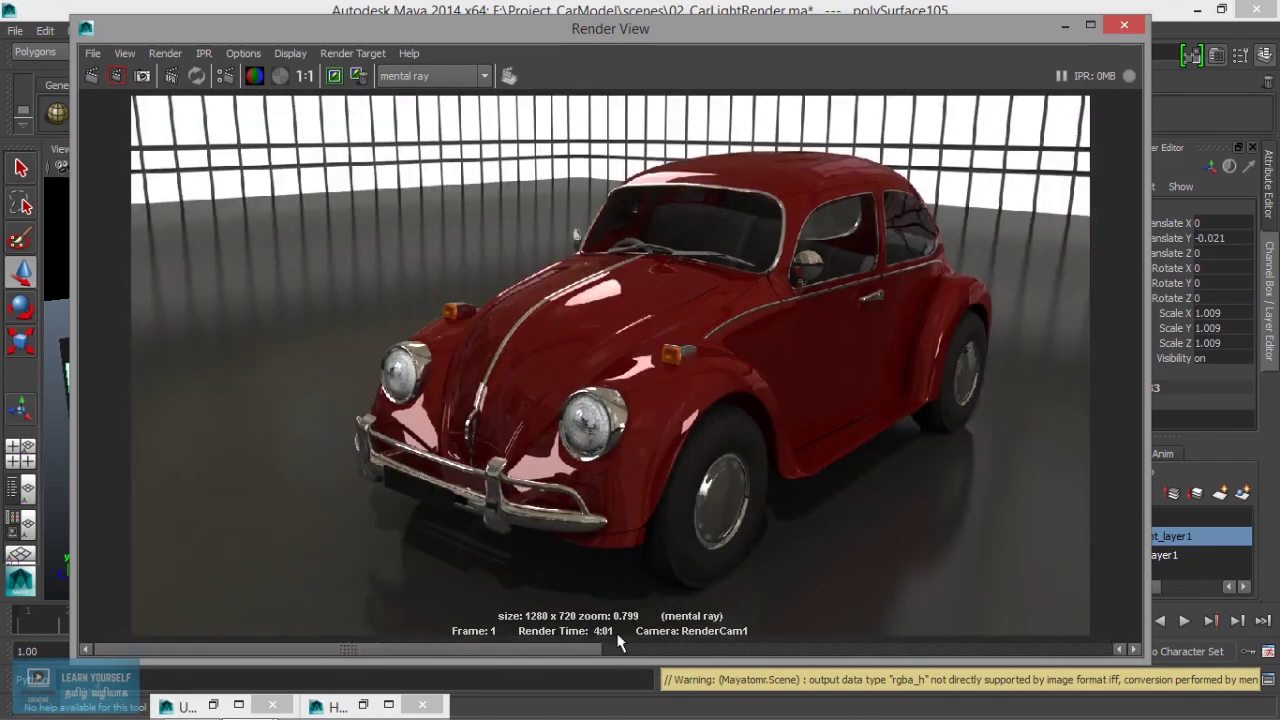